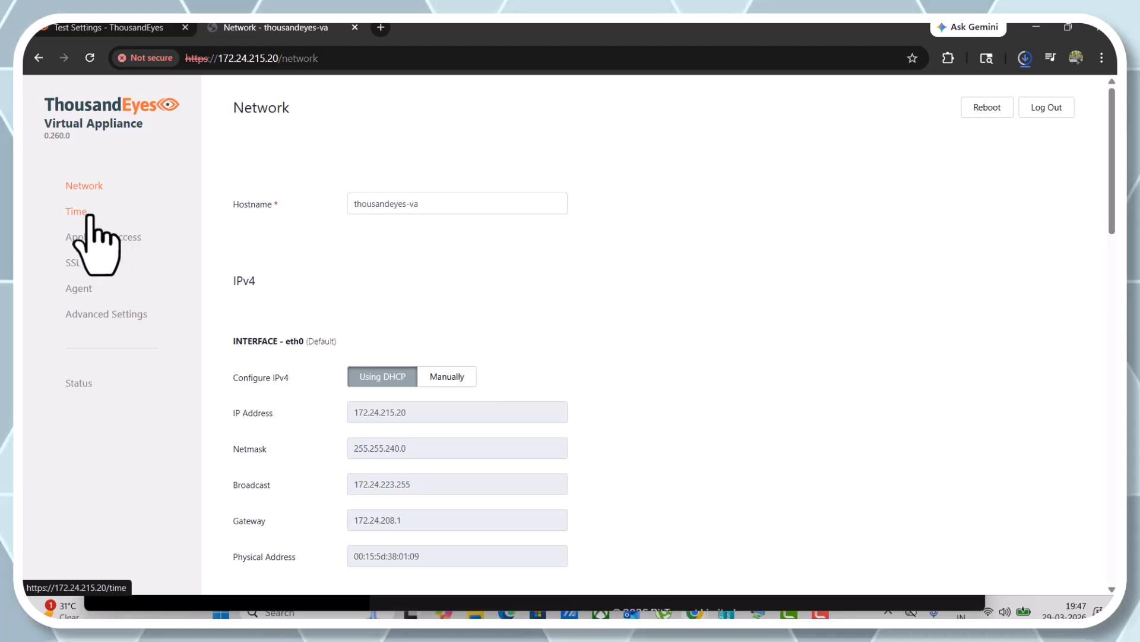
Review the virtual appliance's time, appliance access and SSL settings, plus its status and diagnostics
click(89, 215)
click(103, 238)
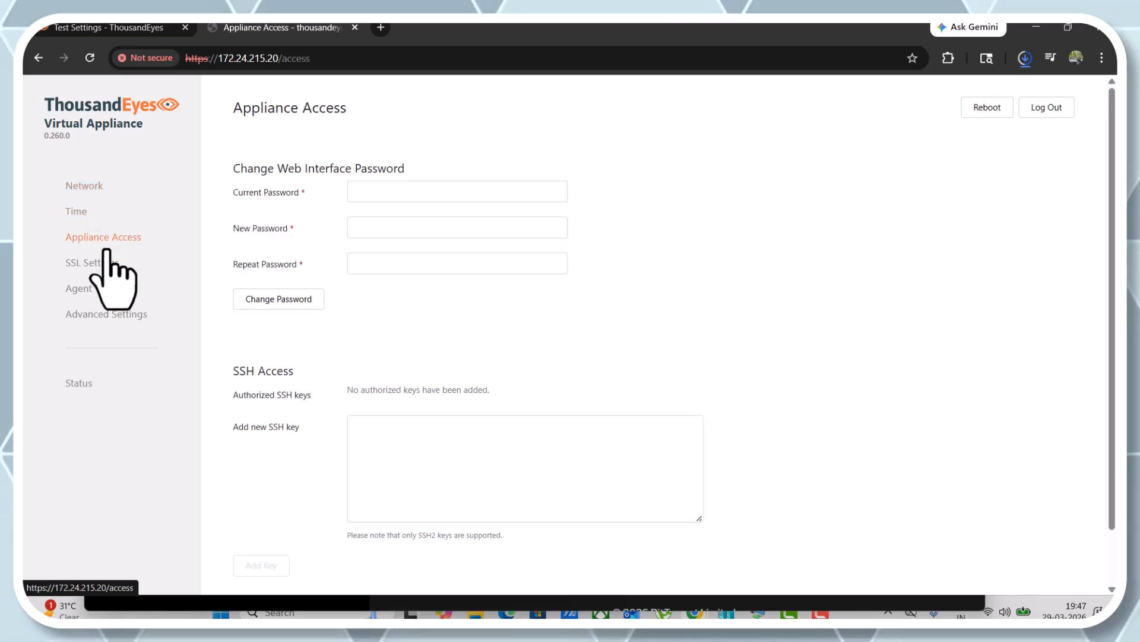
click(98, 262)
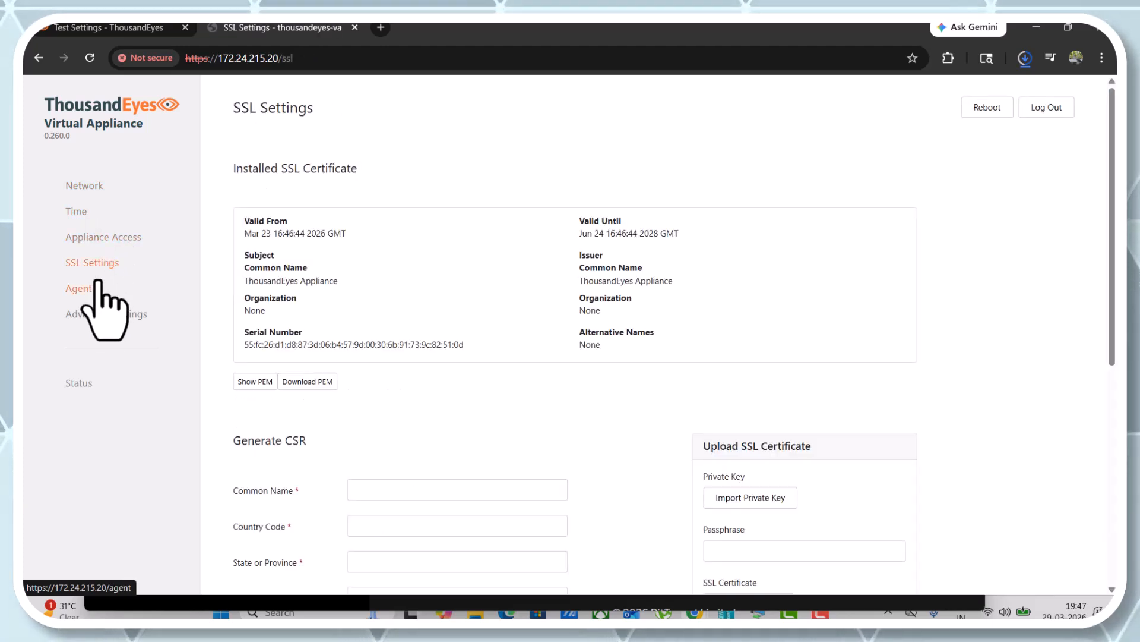
click(97, 125)
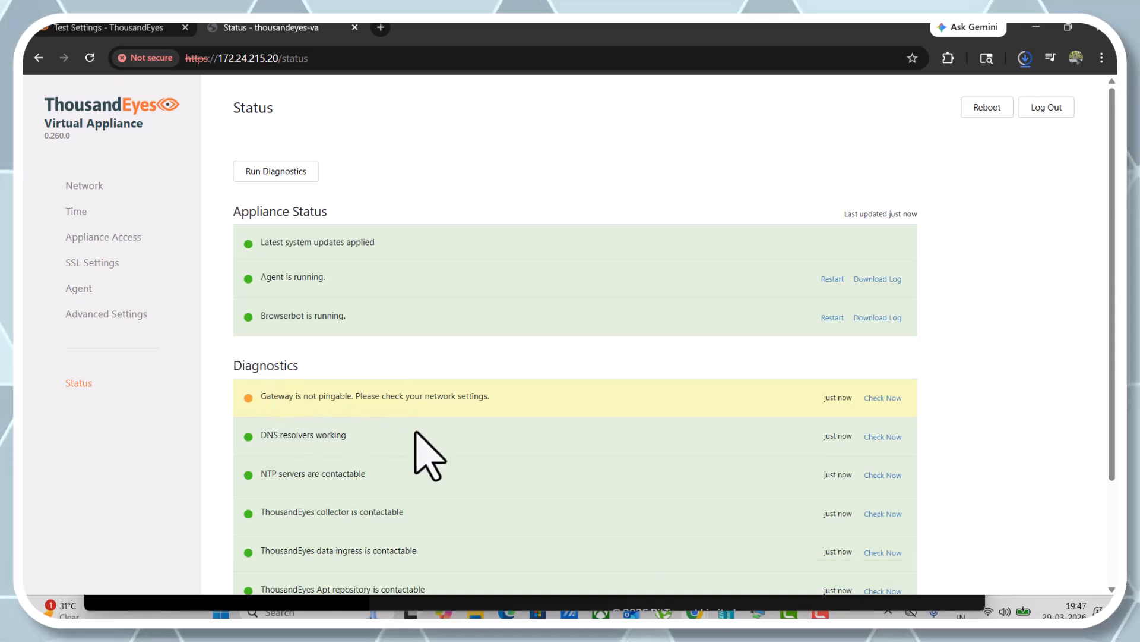
scroll(415, 434, down, 2)
scroll(423, 454, up, 2)
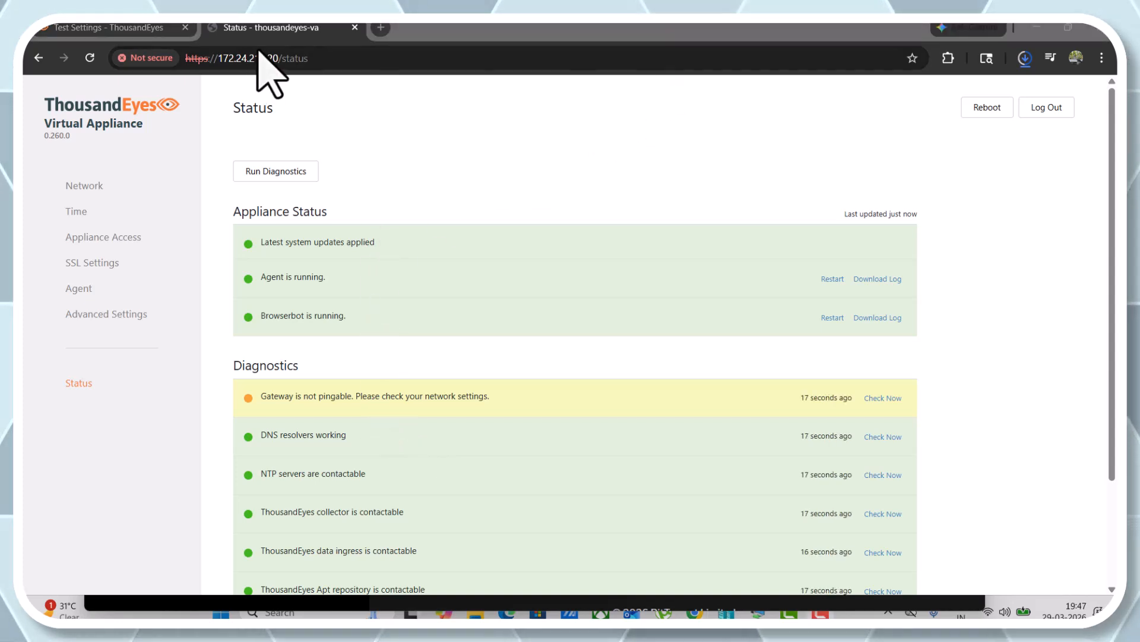
Switch to the ThousandEyes web portal and check the enterprise agent in the Network & App Synthetics agent settings
click(138, 29)
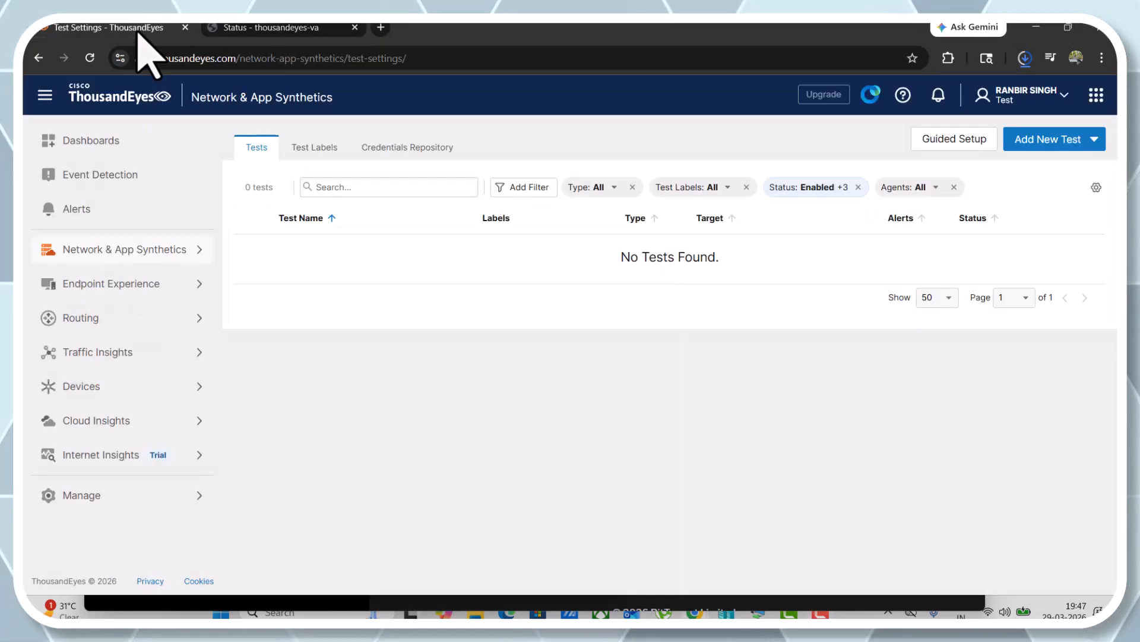
click(124, 251)
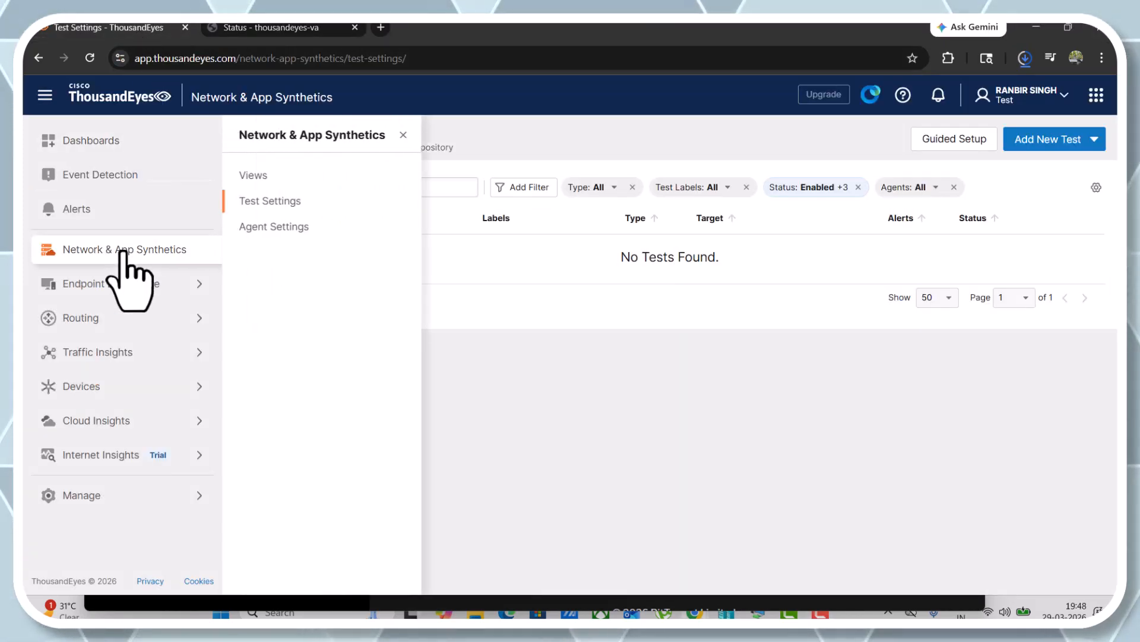
click(277, 226)
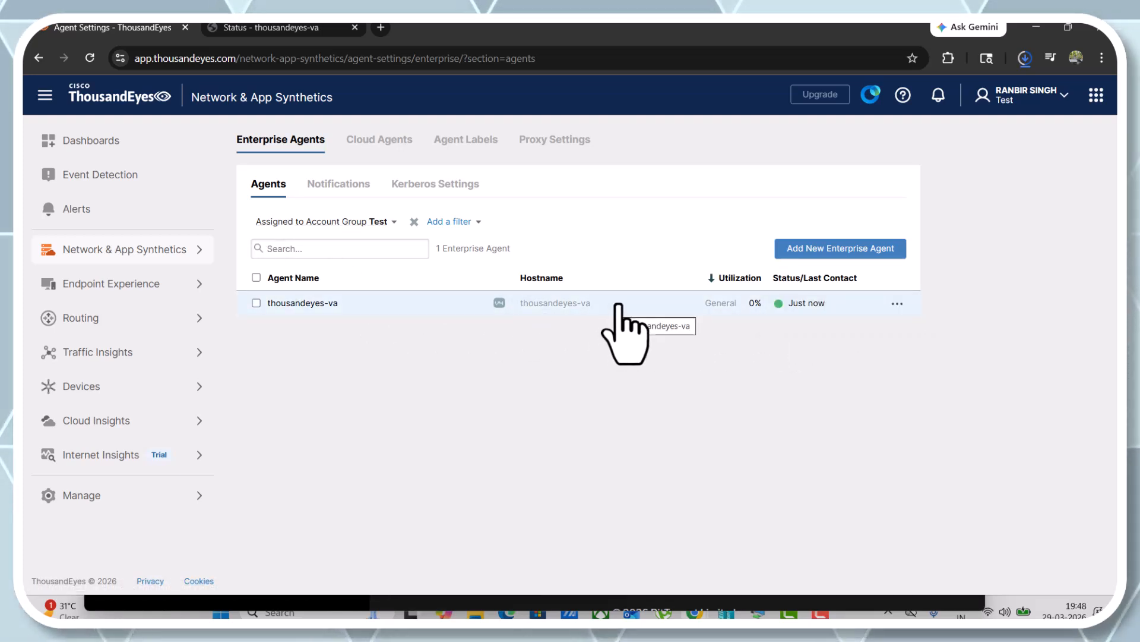
click(146, 248)
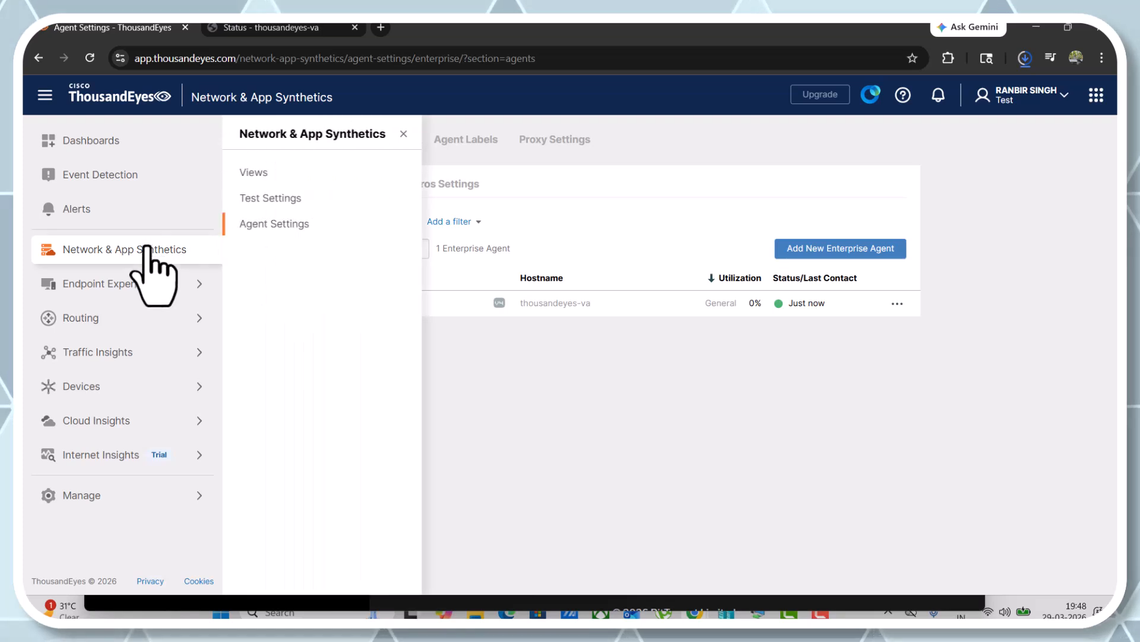
click(289, 198)
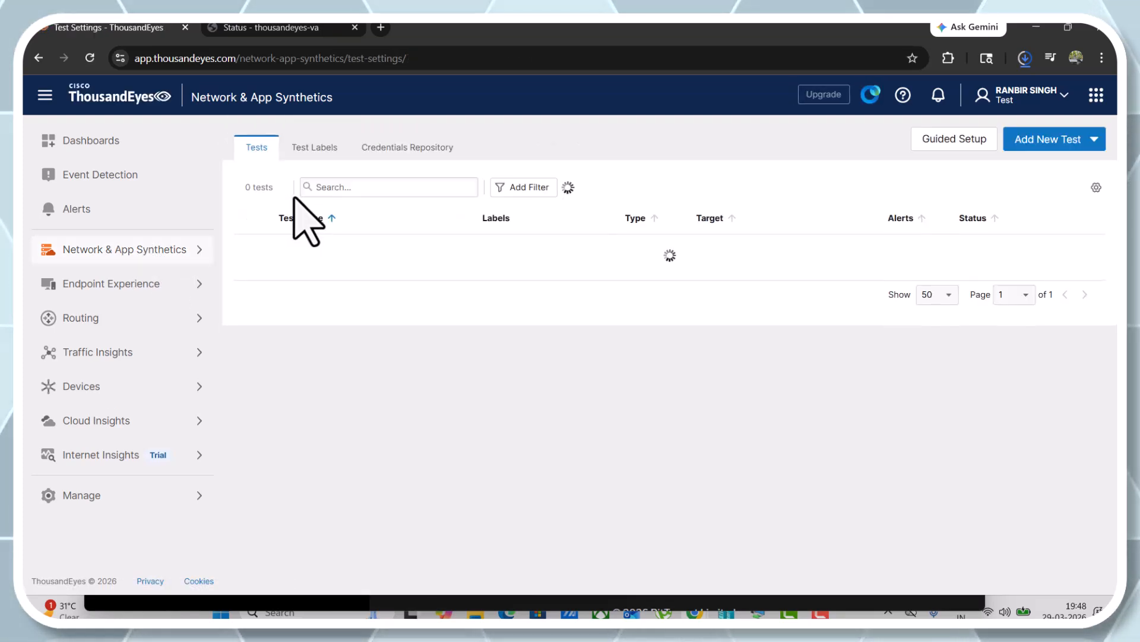
click(1093, 141)
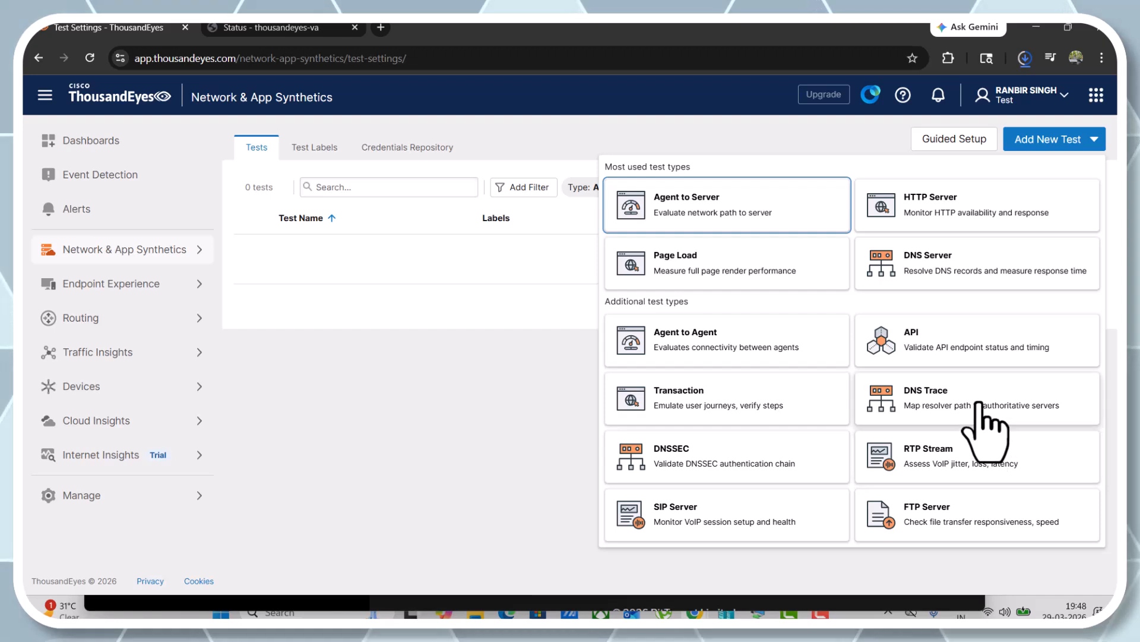
click(933, 209)
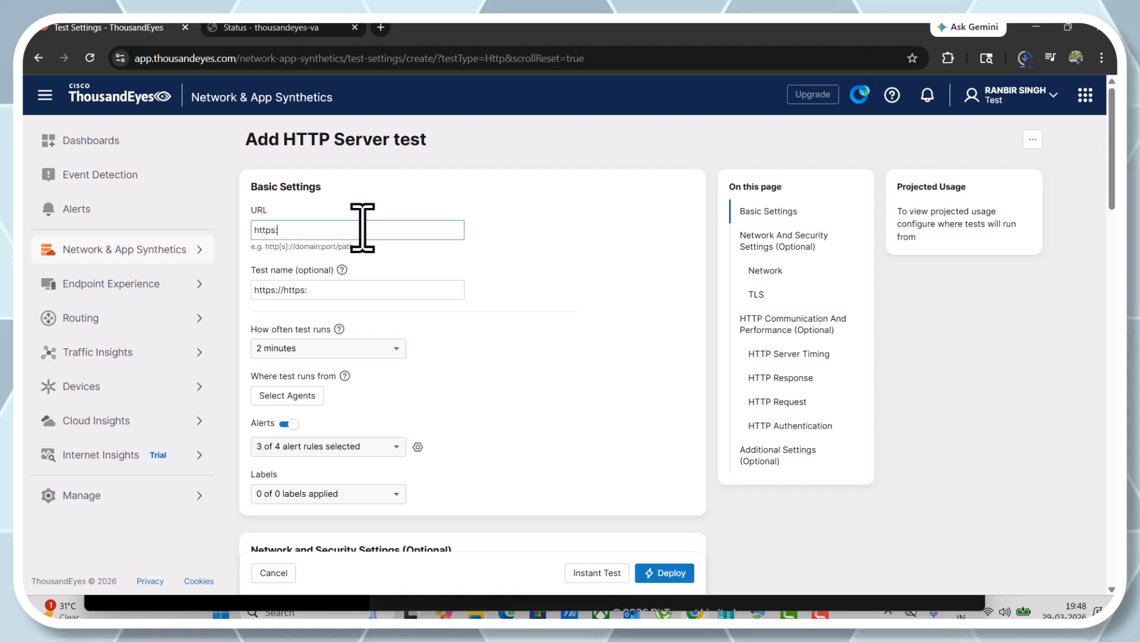
text(www)
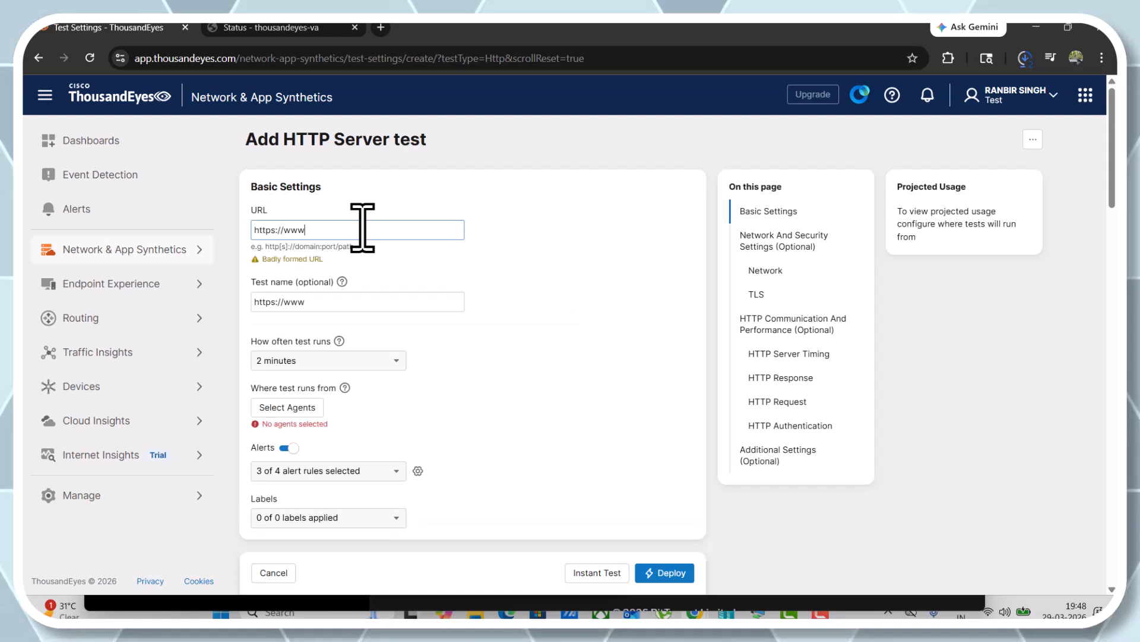
text(.g)
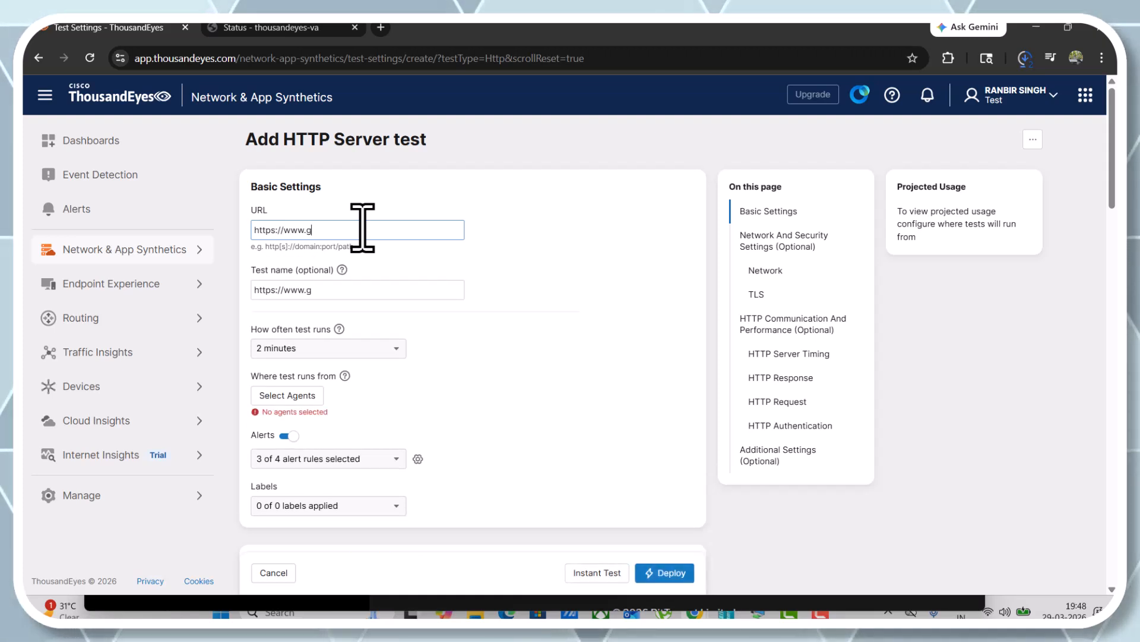
text(oogle.com)
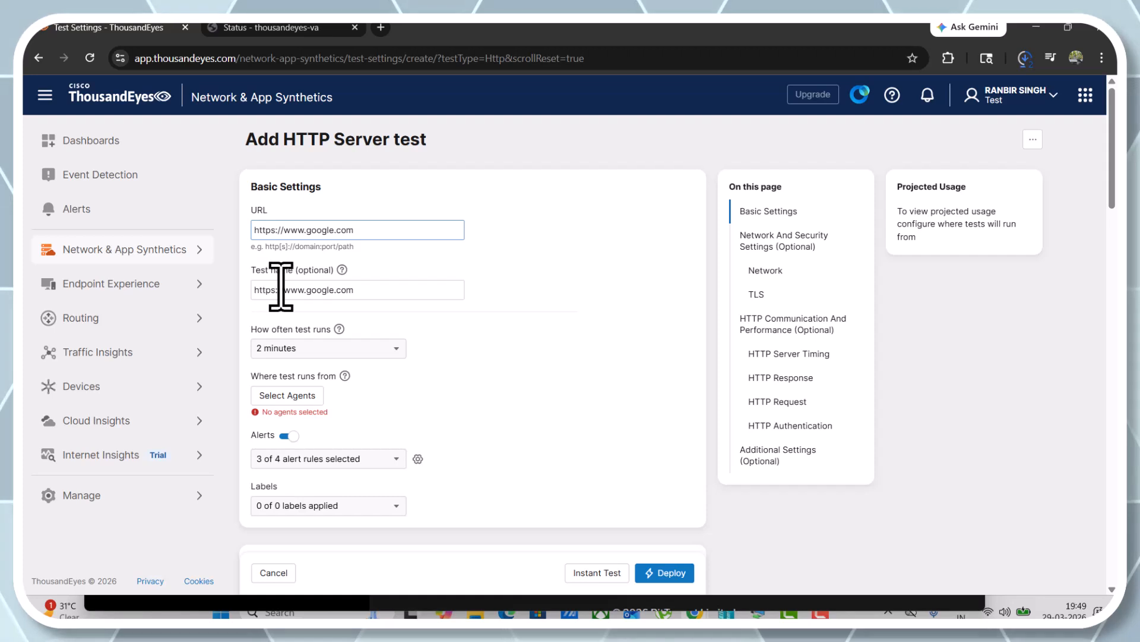
Name the test "Google Test" and check the available run intervals
drag(283, 289, 232, 286)
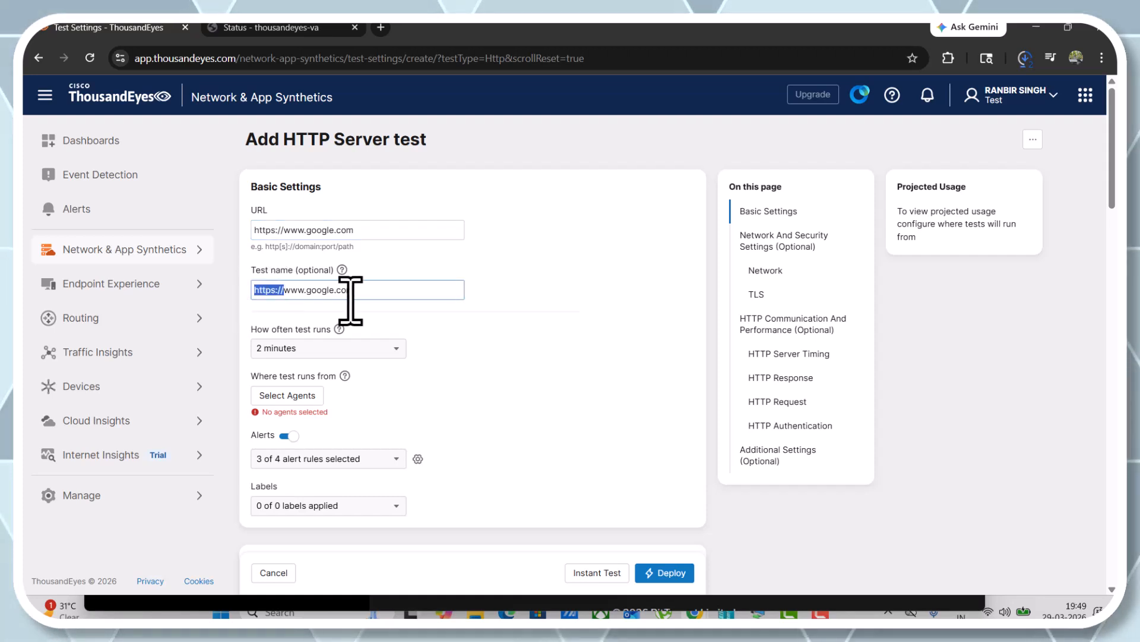
drag(368, 298, 305, 247)
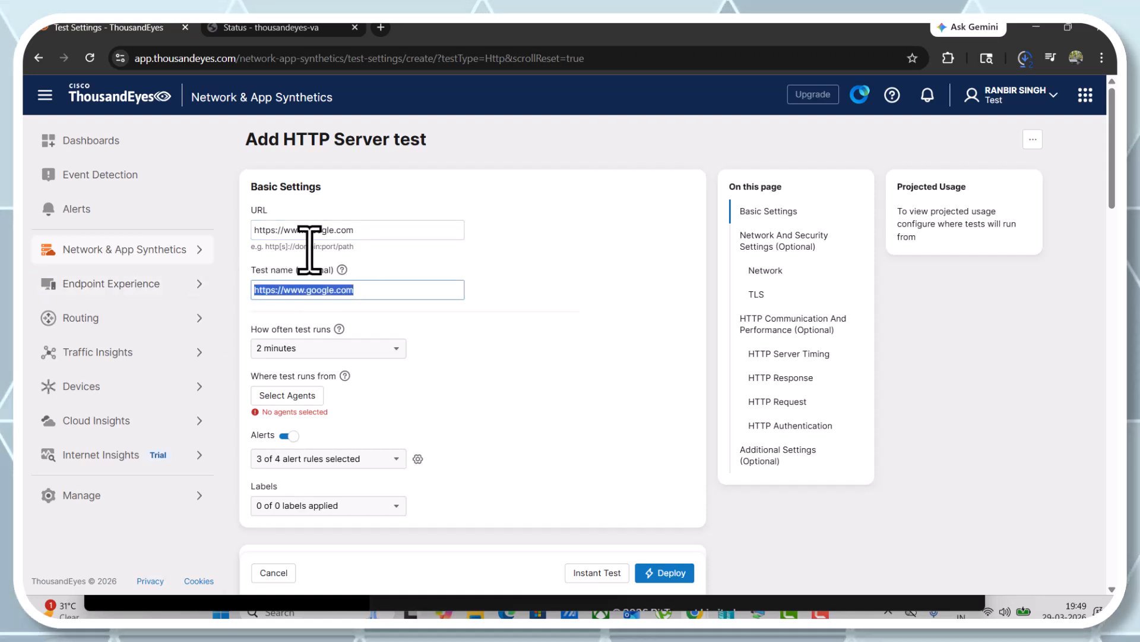
text(Google)
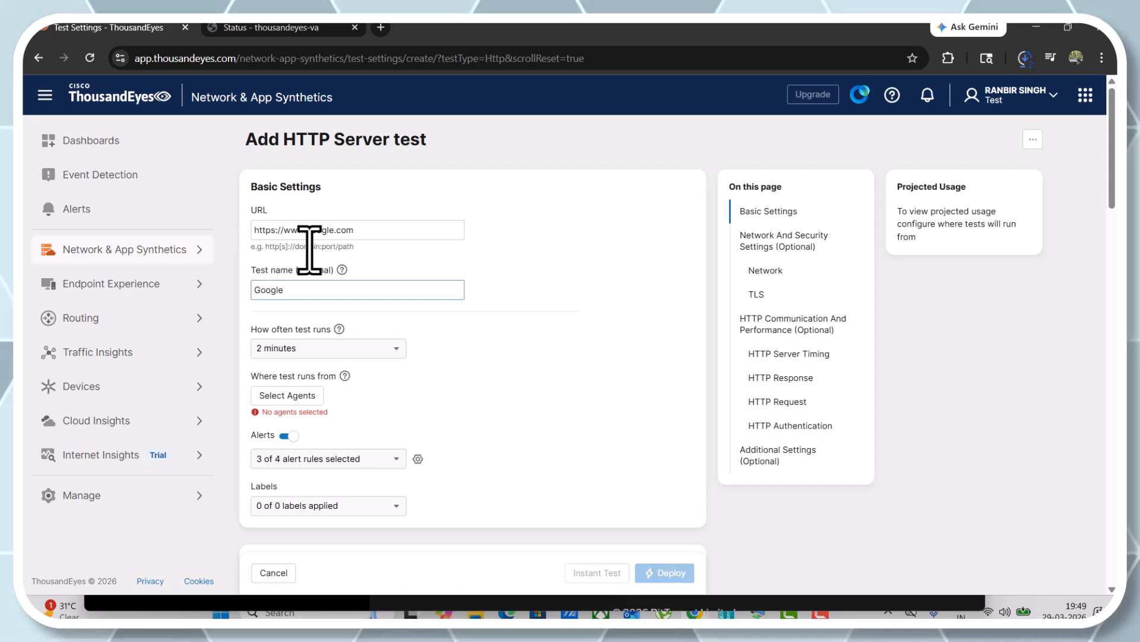
text( Test)
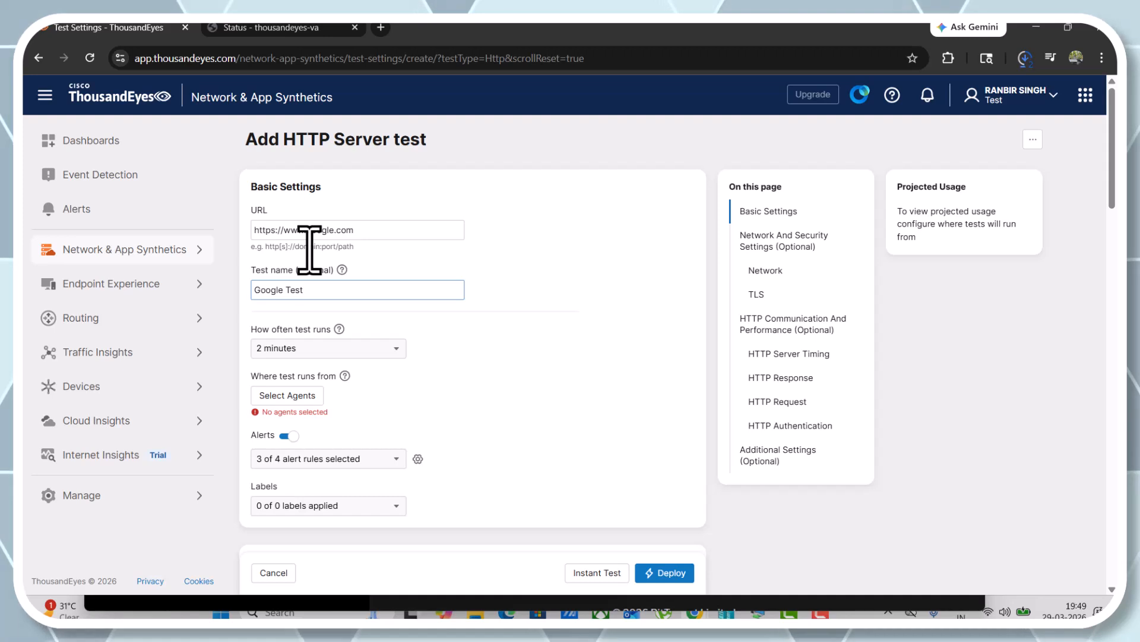
click(395, 349)
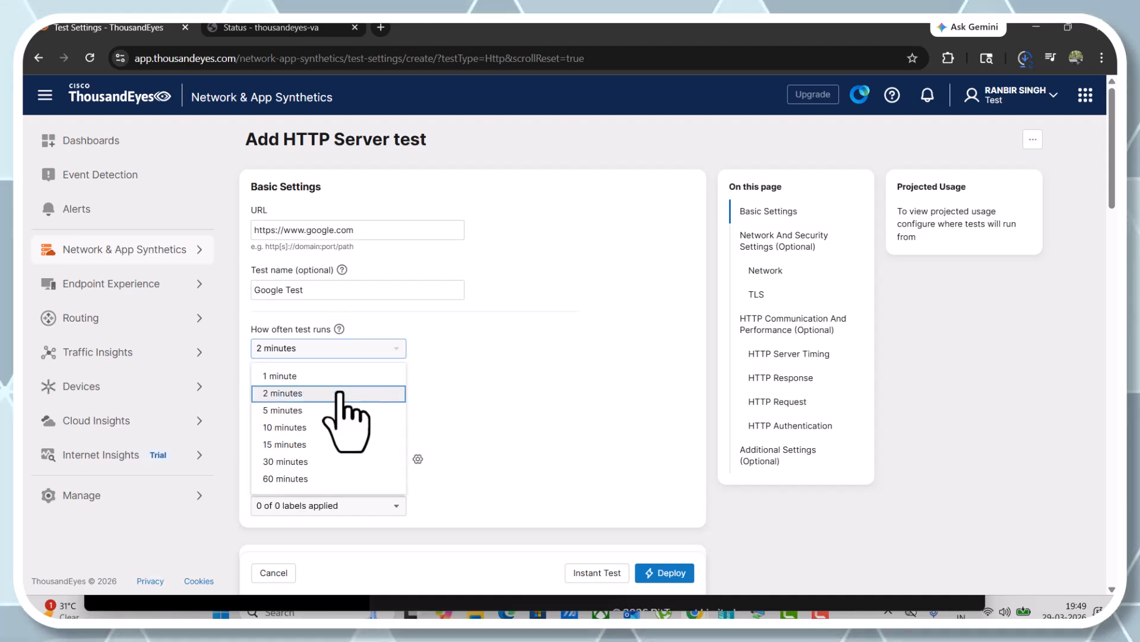
click(511, 368)
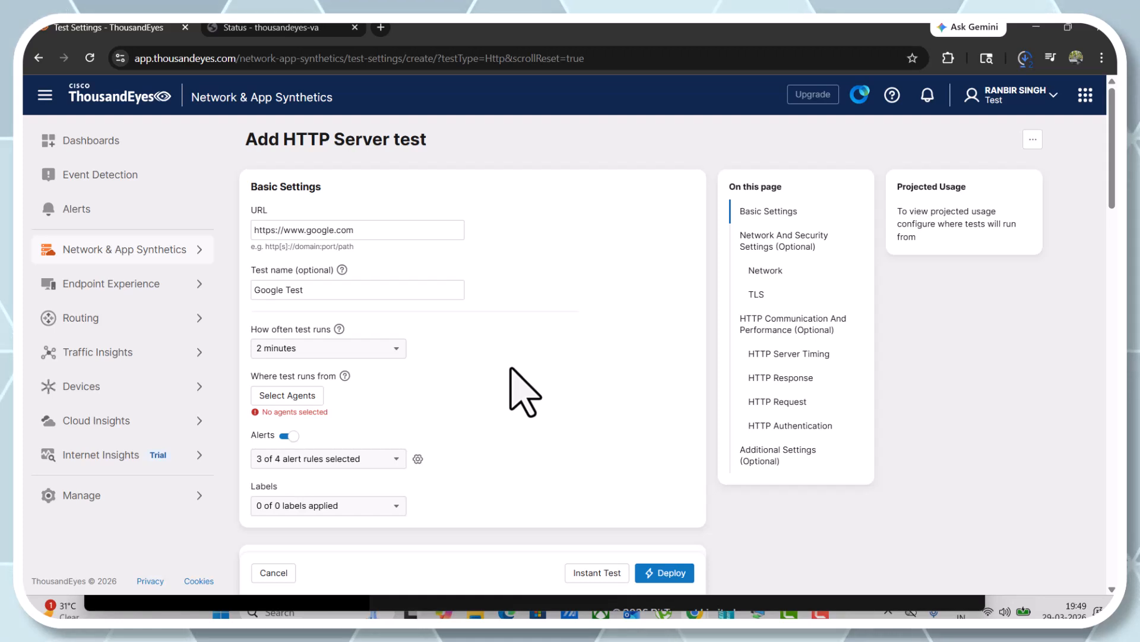
Assign the enterprise agent thousandeyes-va, located under Asia > India, to run the test
click(313, 396)
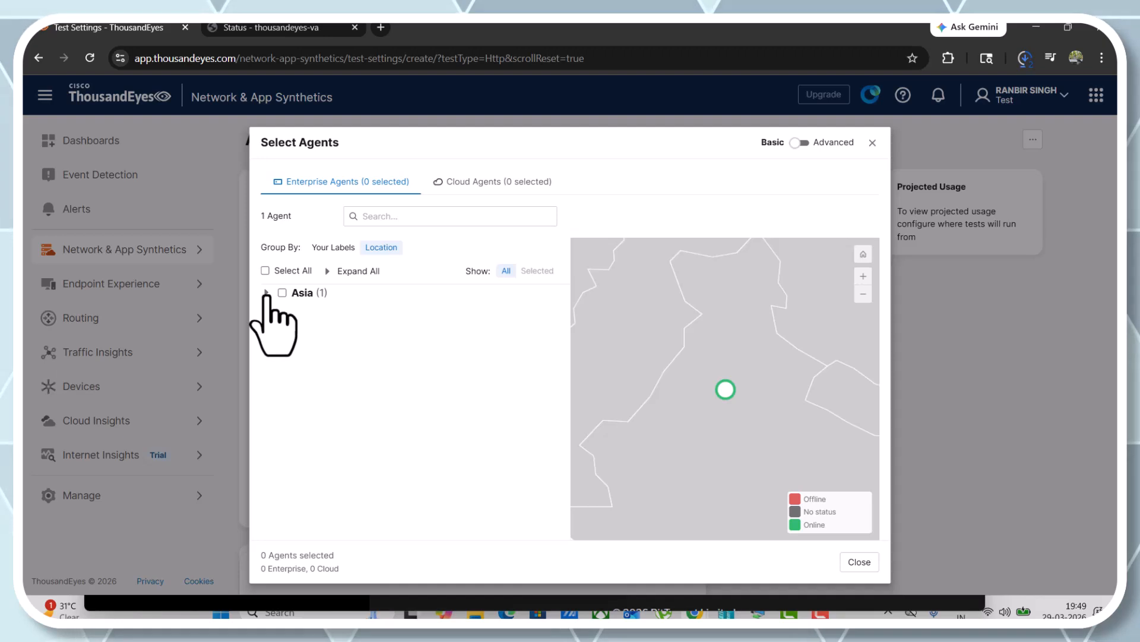
click(266, 293)
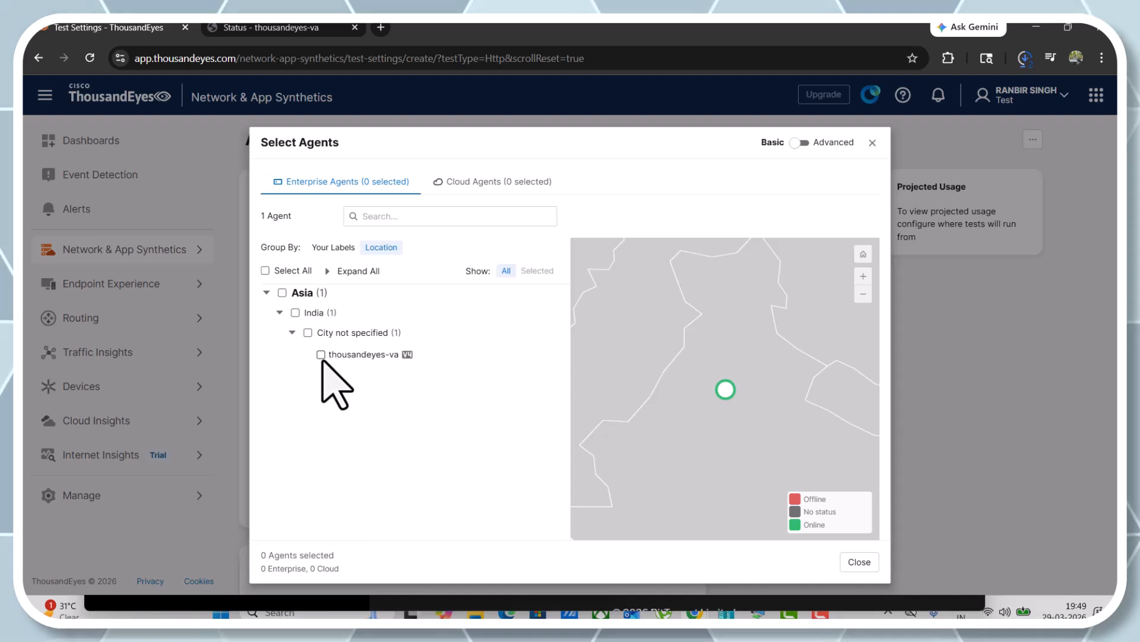
click(321, 354)
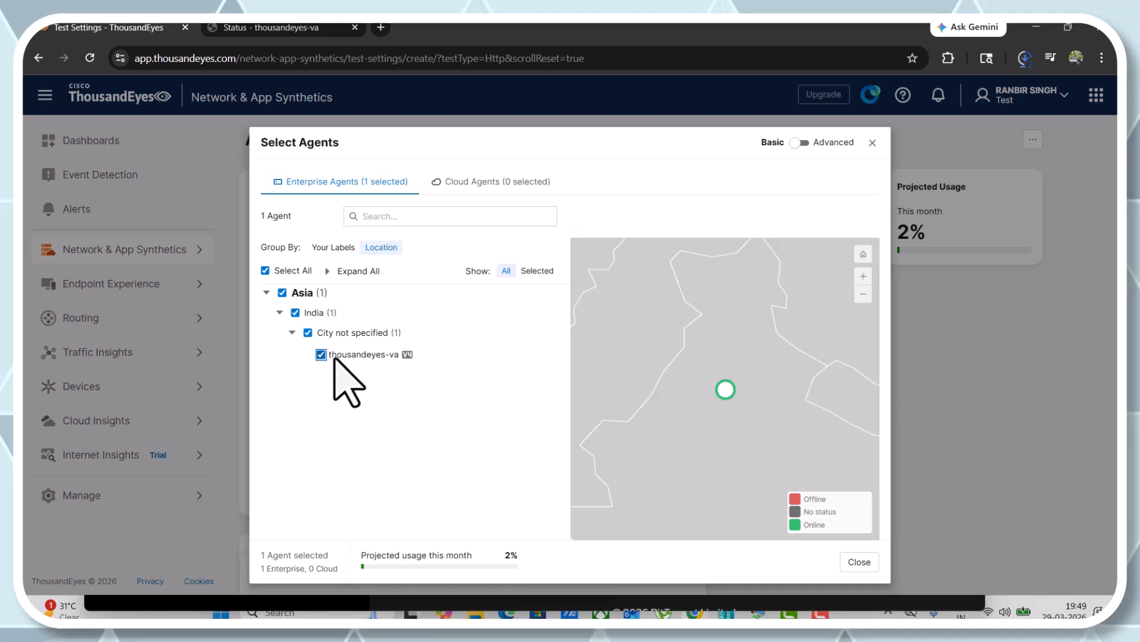
click(859, 562)
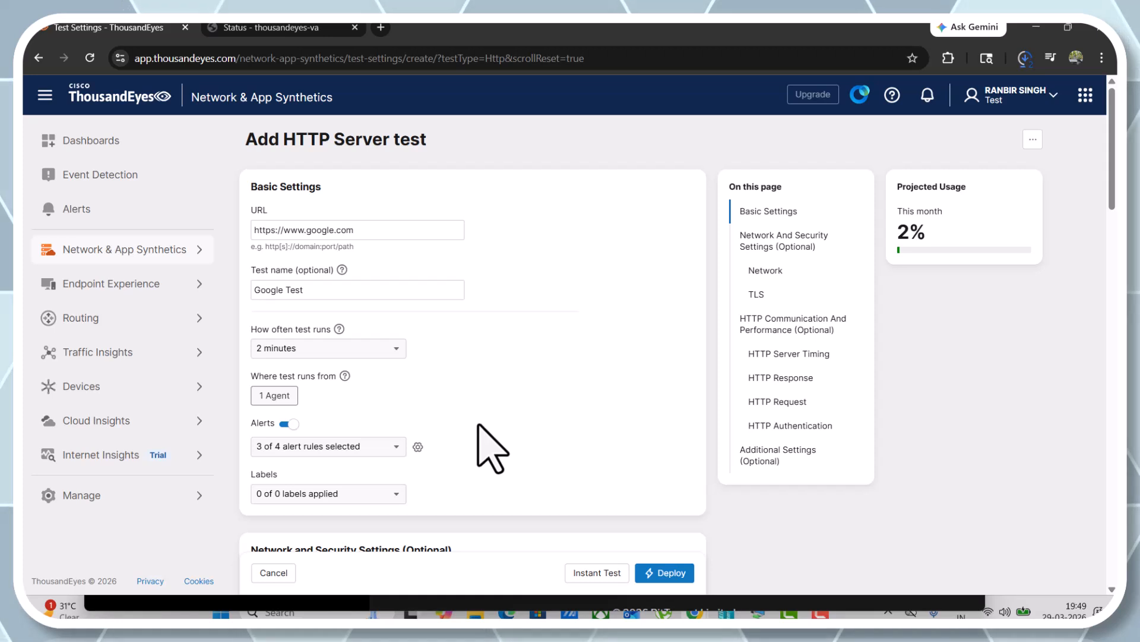
Add the Routing - BGP alert rule to the test's selected alert rules
scroll(476, 446, down, 2)
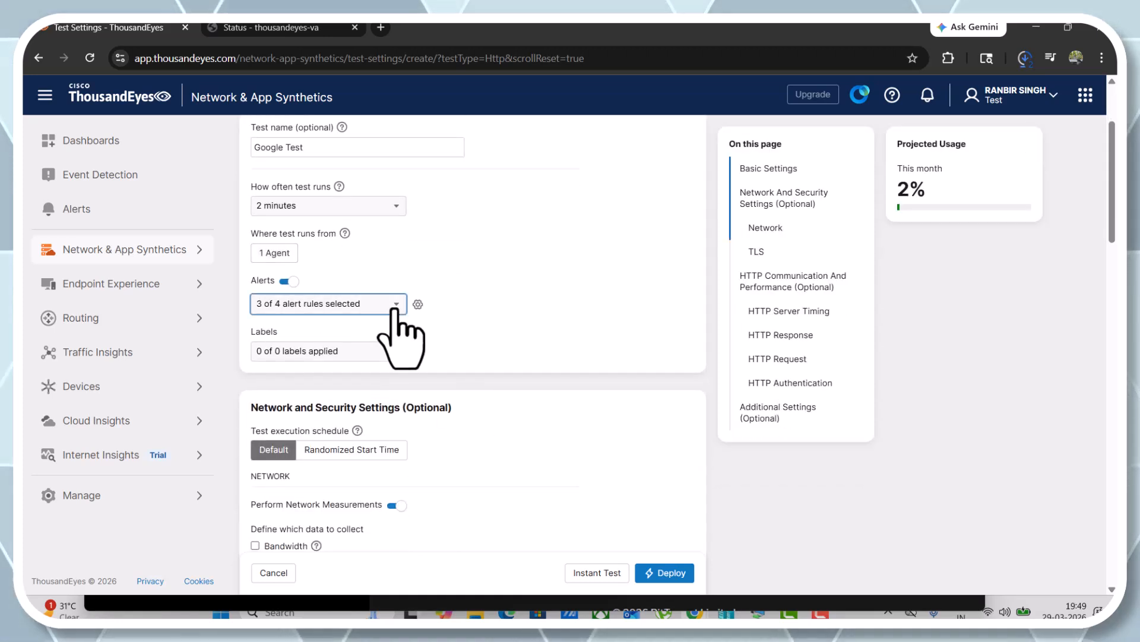
click(396, 304)
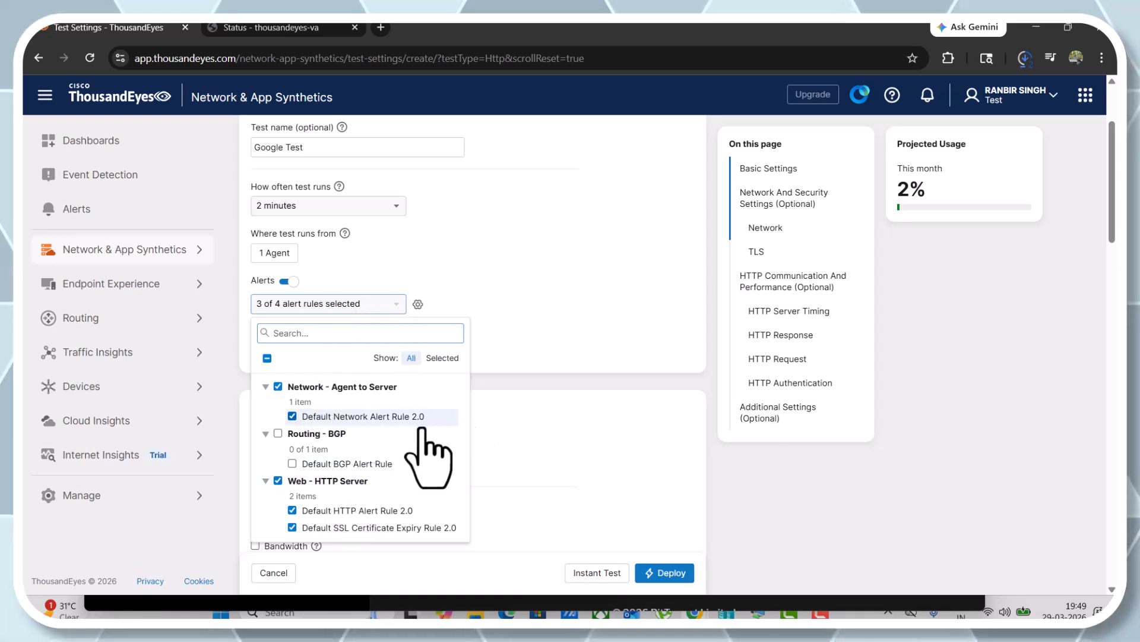
click(278, 434)
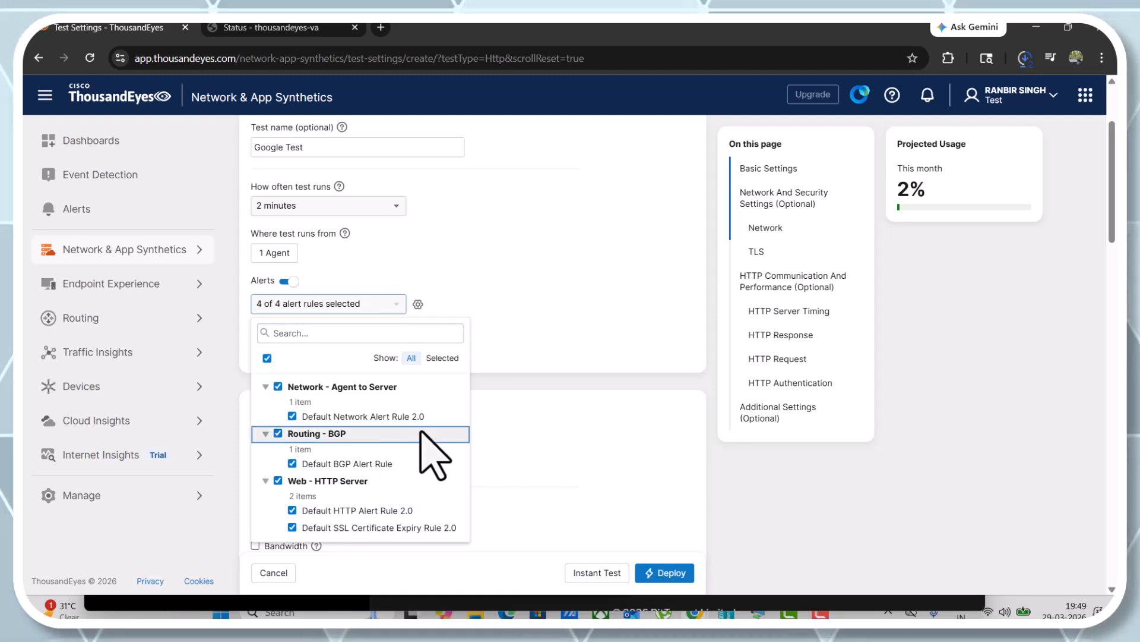
scroll(412, 490, down, 1)
scroll(415, 509, down, 2)
scroll(420, 510, up, 3)
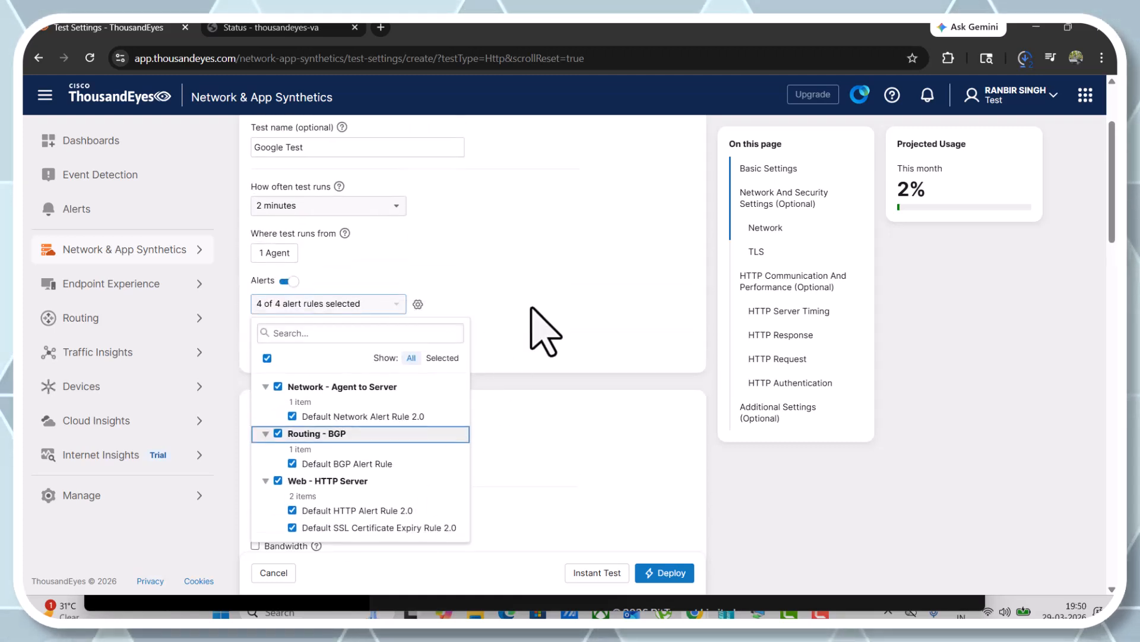
click(569, 277)
Enable bandwidth data collection in the test's network measurements
scroll(541, 392, down, 2)
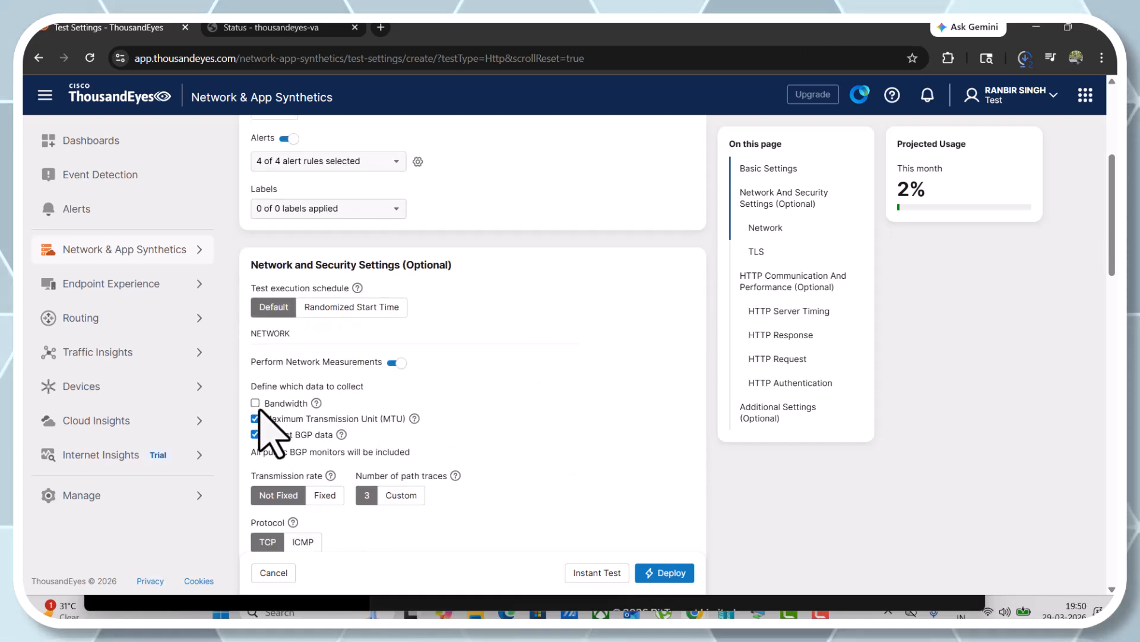
click(255, 403)
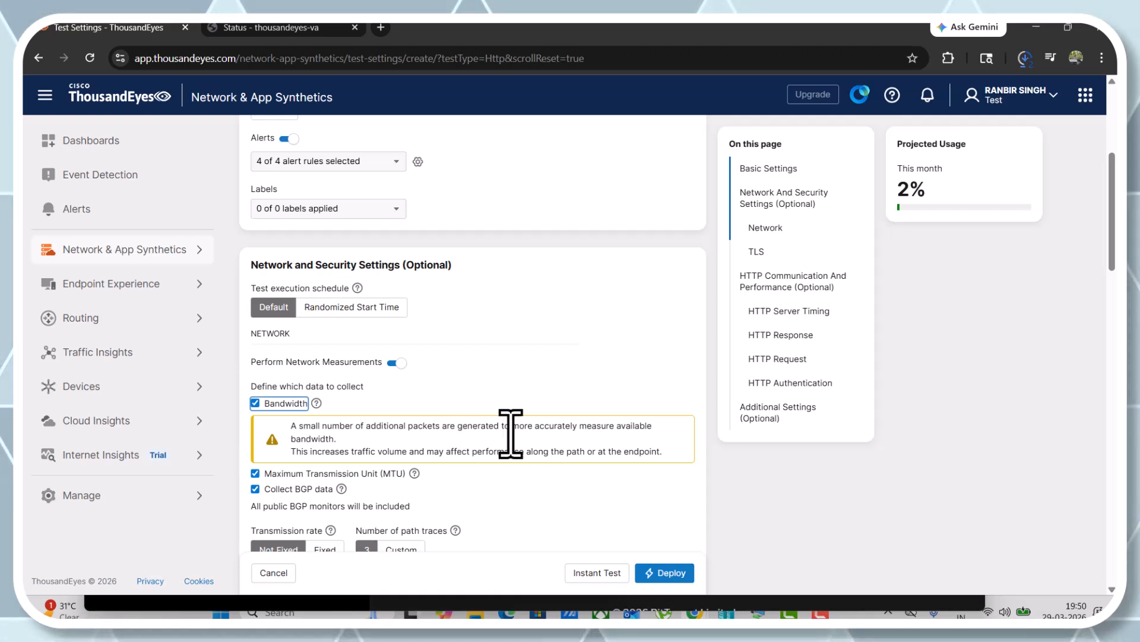
Examine the remaining network and TLS options of the test, including protocol, probing mode, proxy and SSL settings
scroll(511, 433, down, 1)
scroll(511, 434, down, 1)
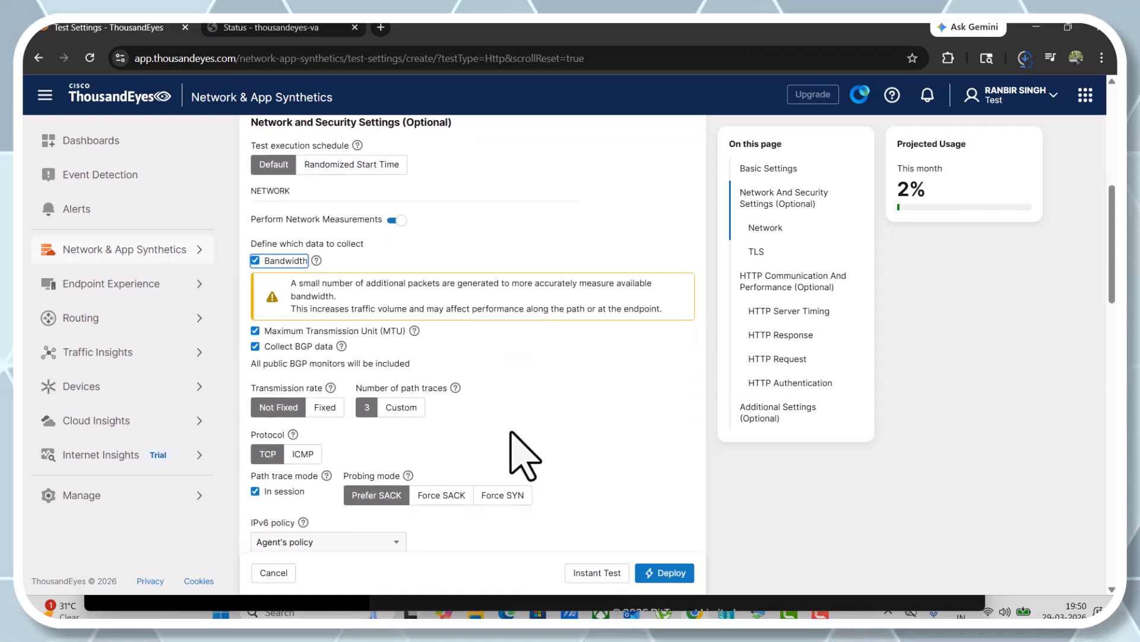
scroll(523, 455, down, 1)
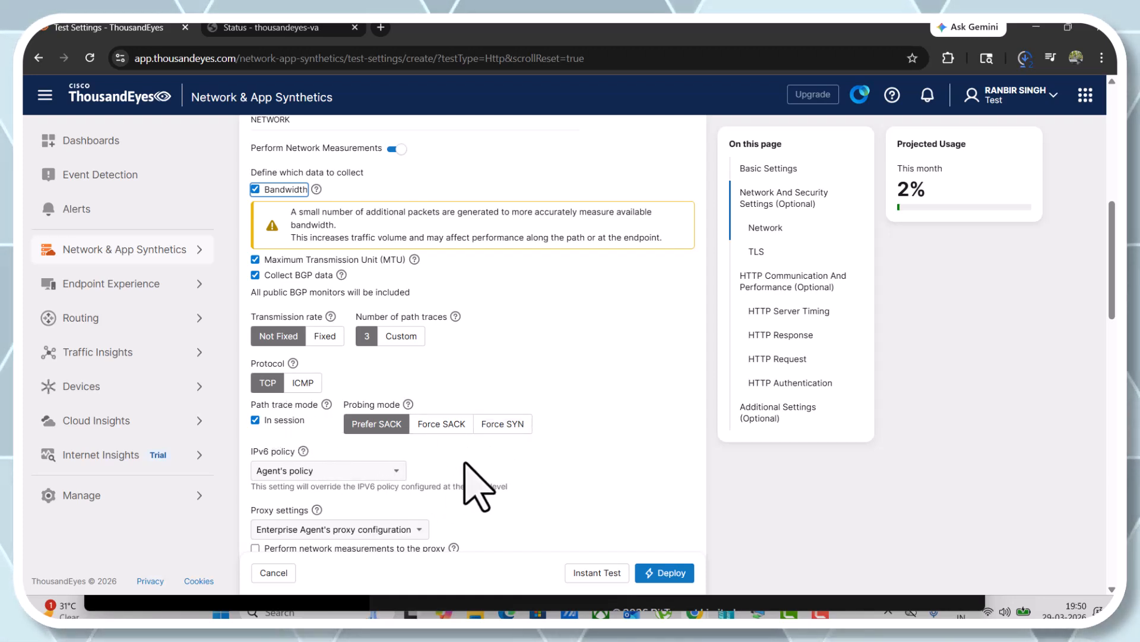
scroll(465, 462, down, 1)
scroll(469, 484, down, 1)
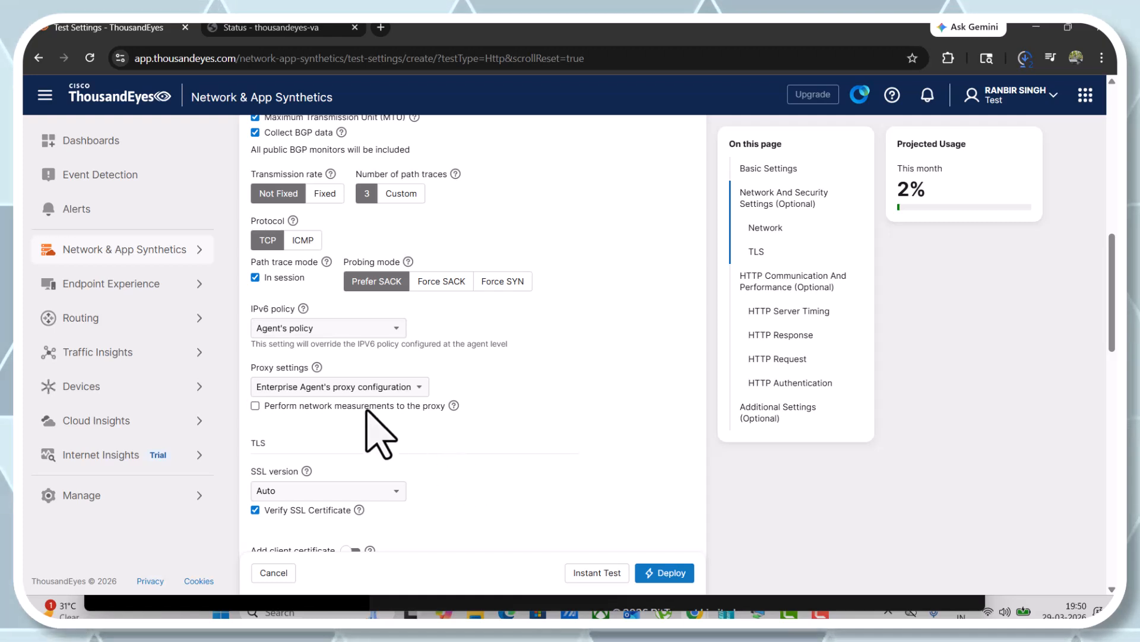
scroll(382, 470, down, 1)
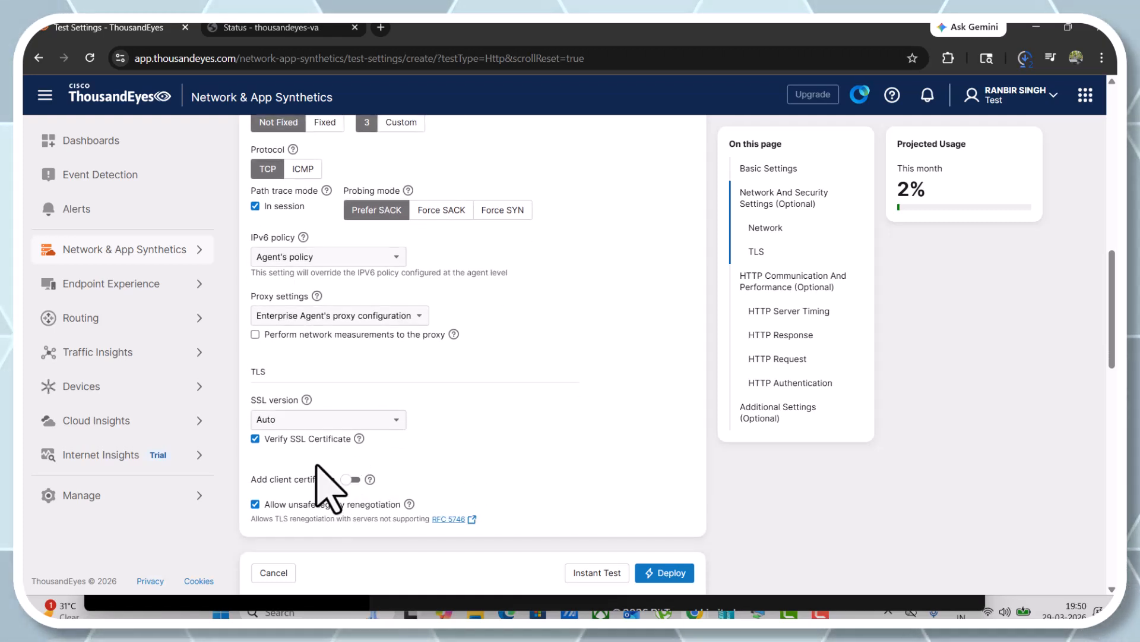
mouse_move(409, 504)
scroll(452, 496, up, 10)
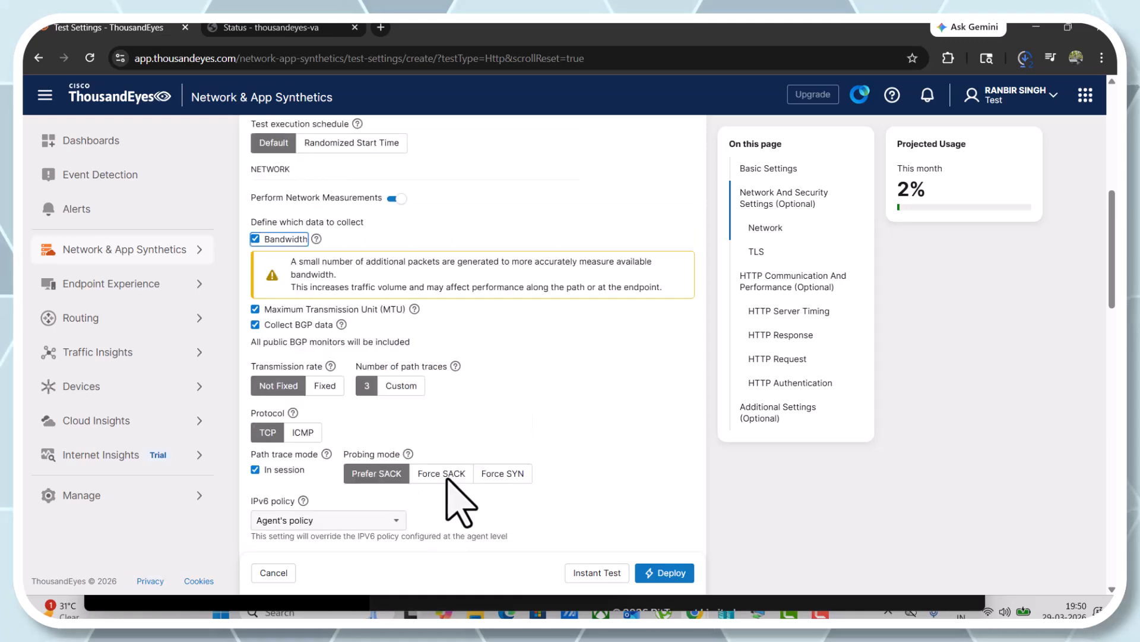
Review the remaining HTTP and additional settings of Google Test and deploy the test
scroll(443, 475, down, 9)
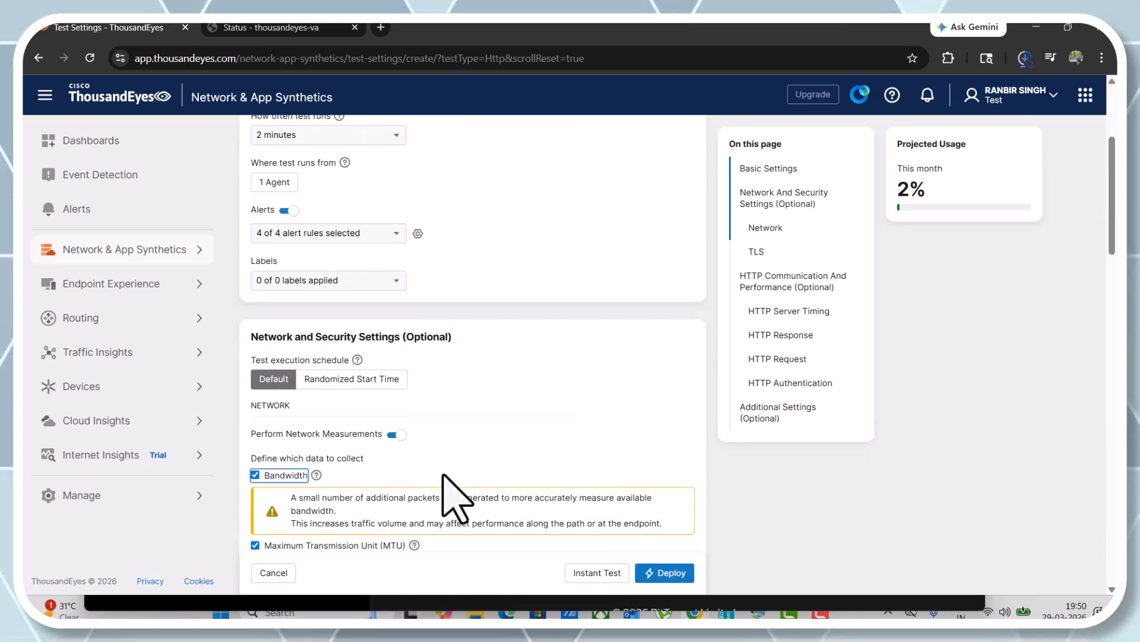
scroll(443, 475, down, 10)
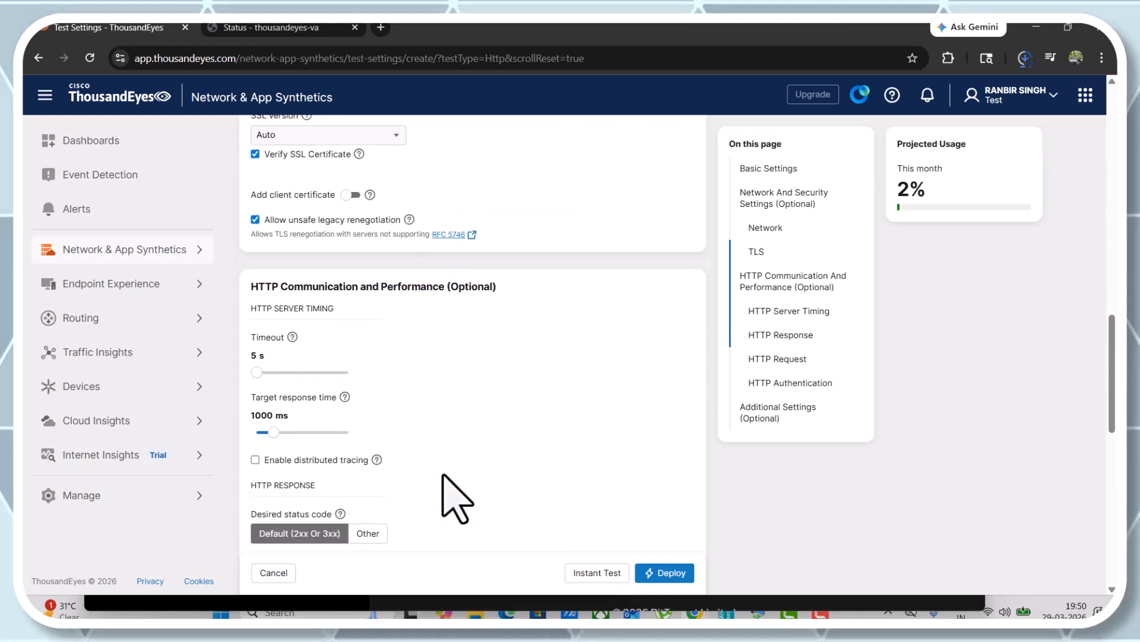
scroll(452, 499, down, 3)
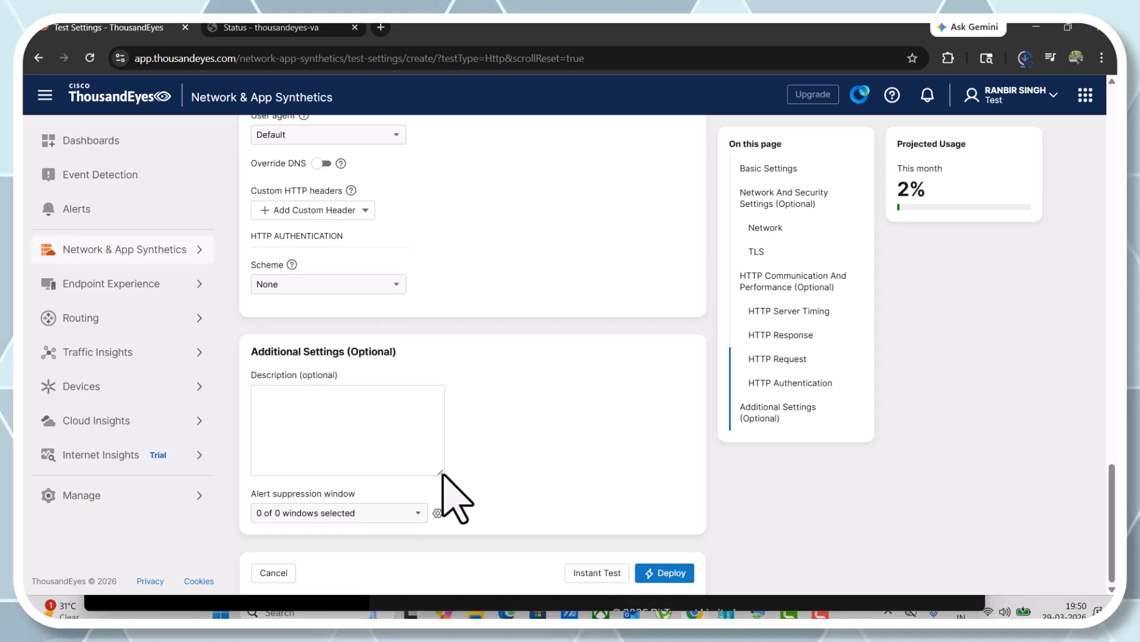
scroll(502, 523, up, 15)
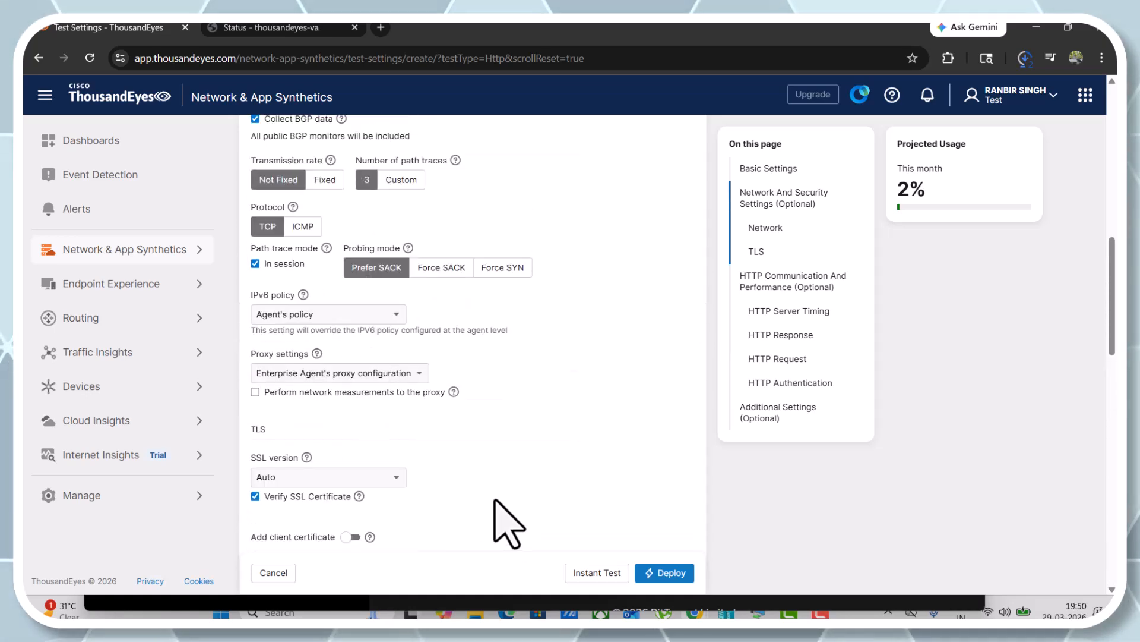
scroll(509, 523, up, 5)
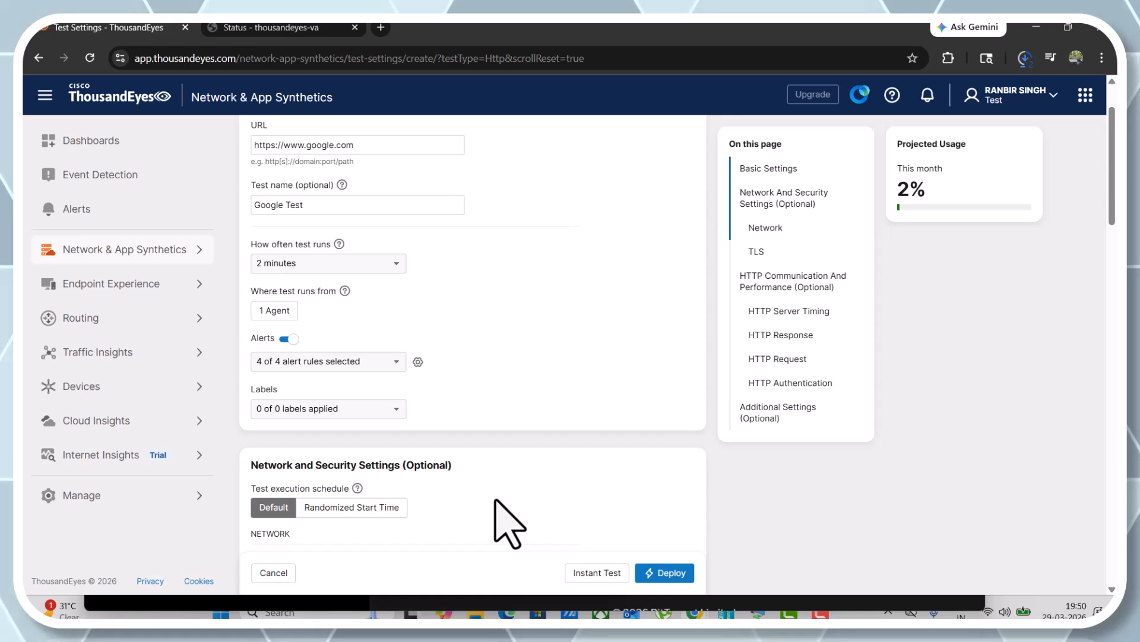
scroll(509, 522, down, 9)
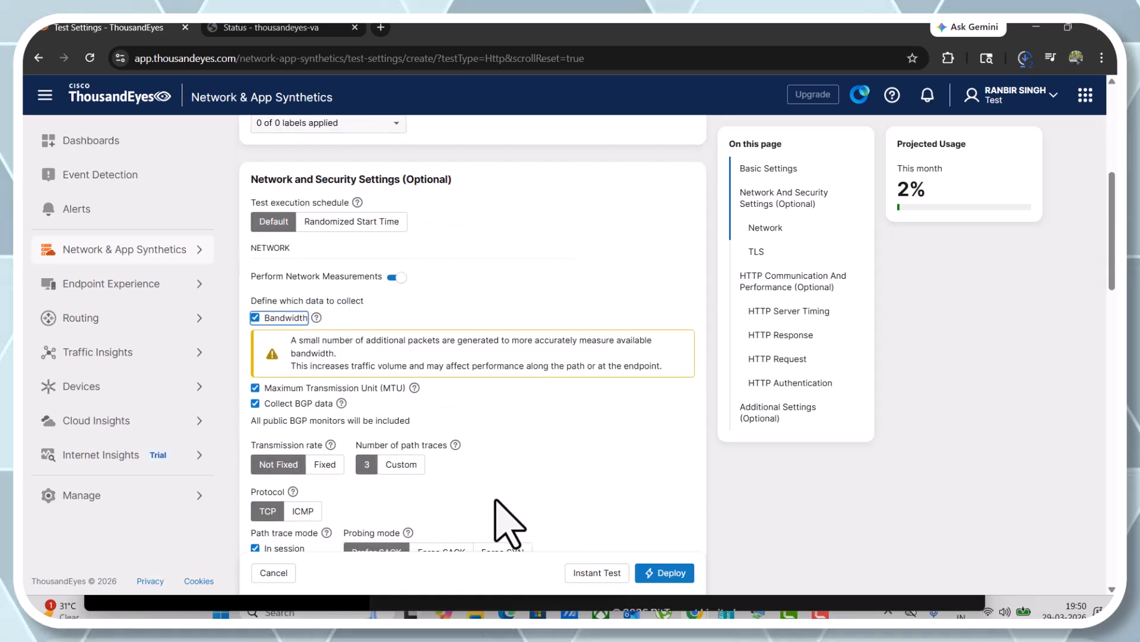
click(652, 576)
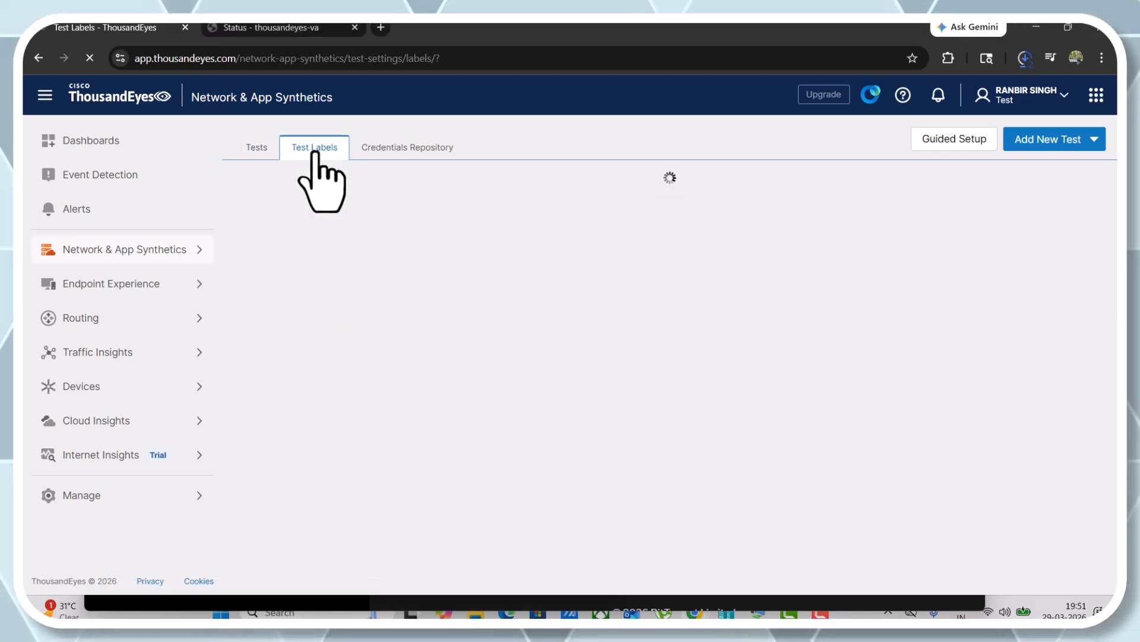
View the Credentials Repository, return to the list of tests and try to enable Google Test
click(406, 156)
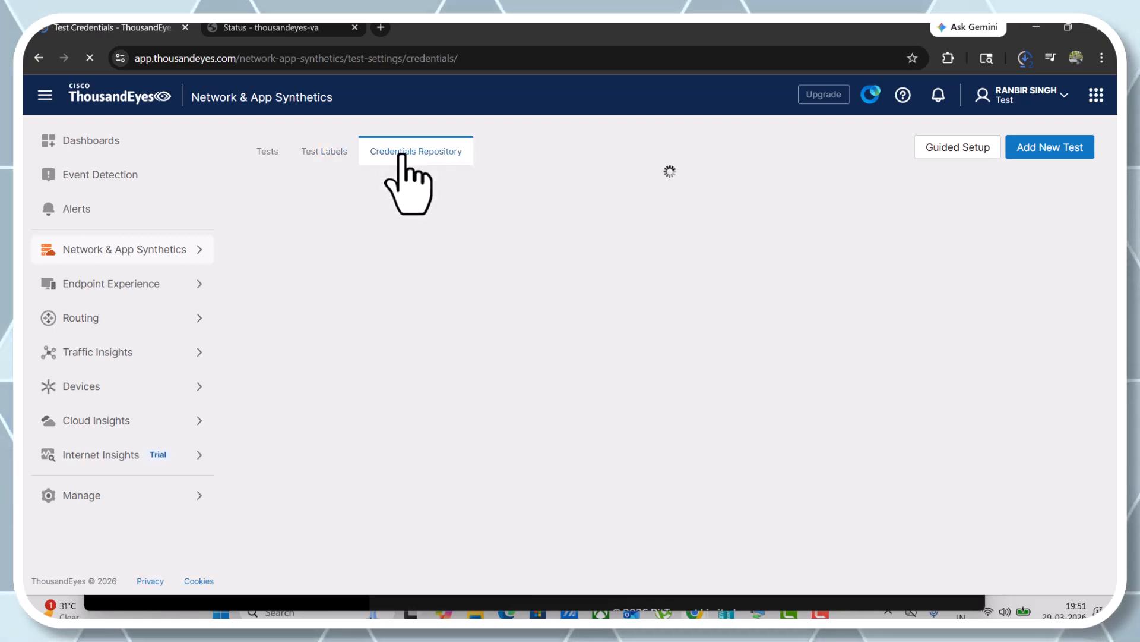
click(268, 156)
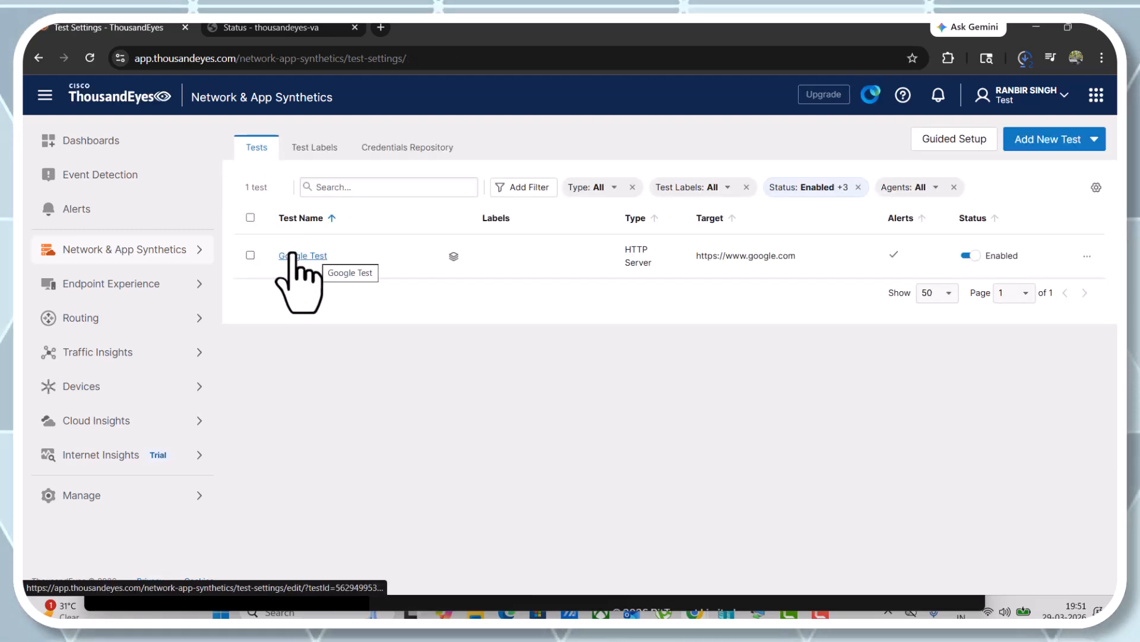
click(250, 255)
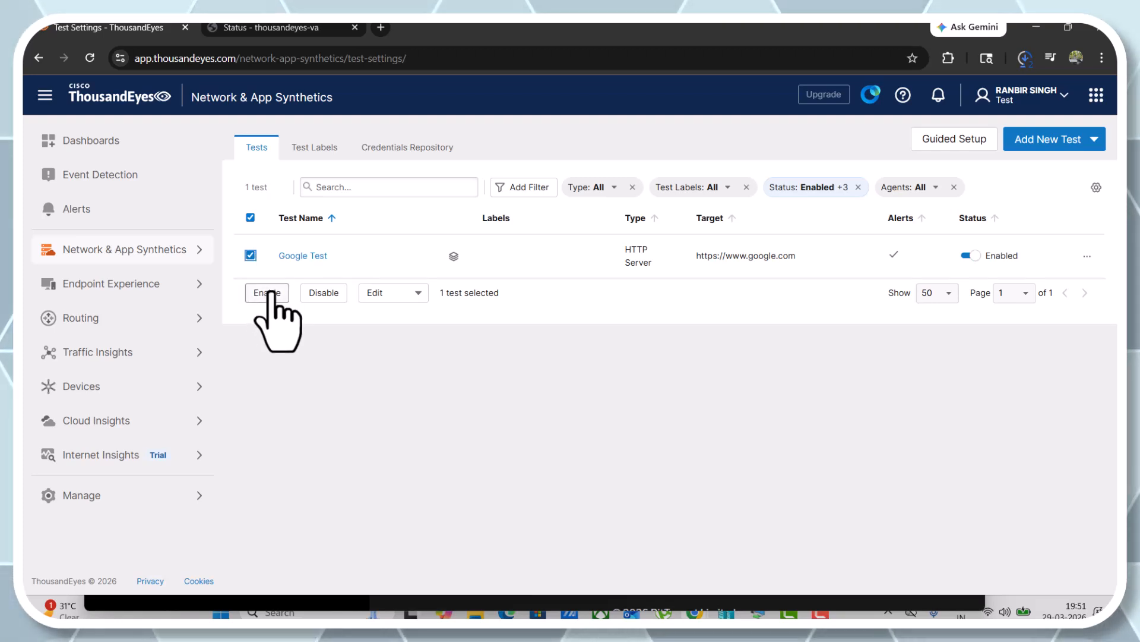
click(273, 294)
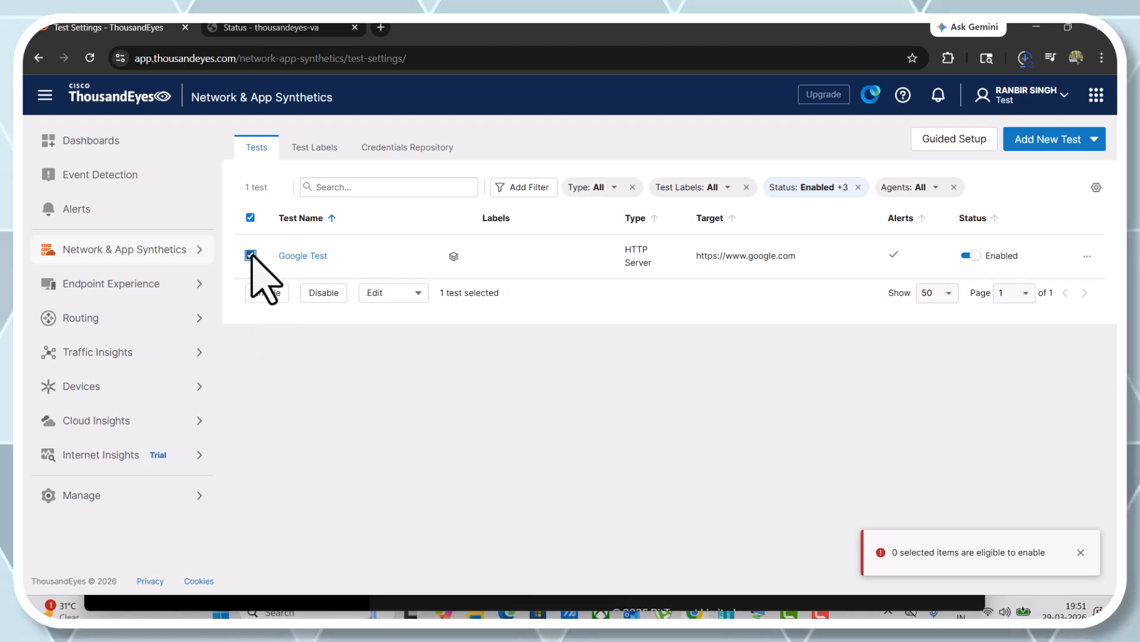
Open the settings of Google Test and run it as an instant test
click(310, 257)
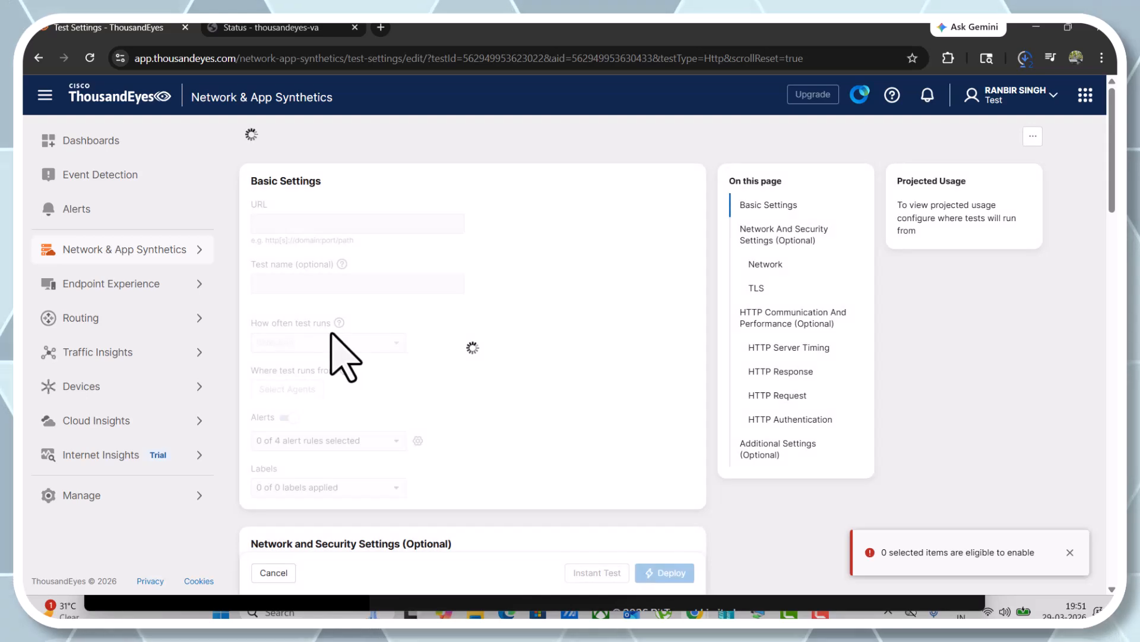
scroll(481, 416, down, 2)
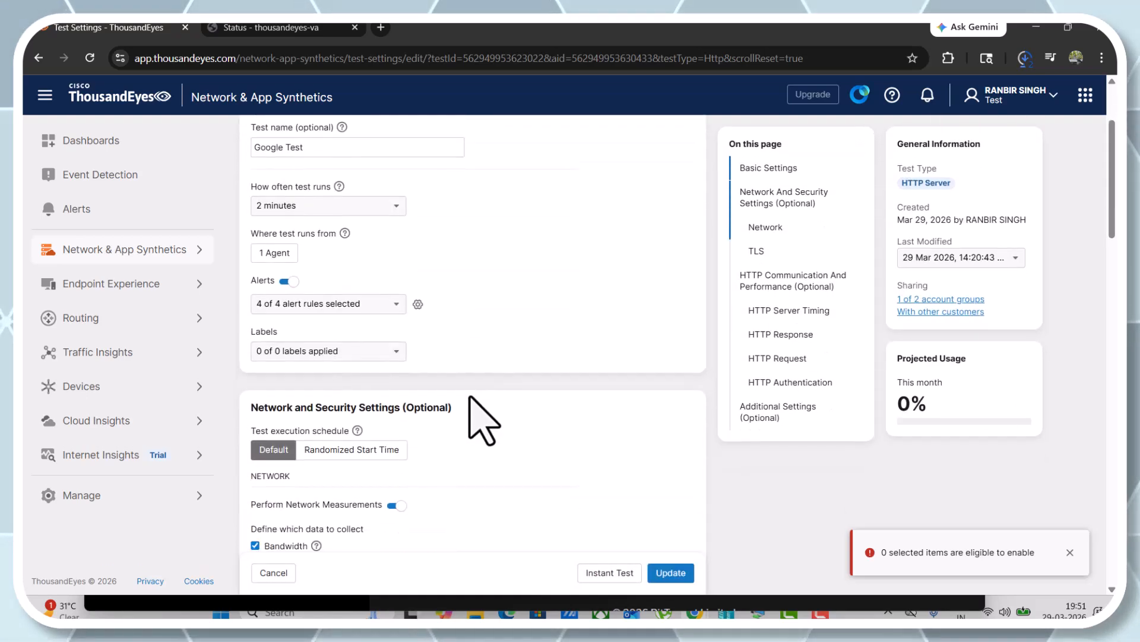
scroll(482, 420, down, 10)
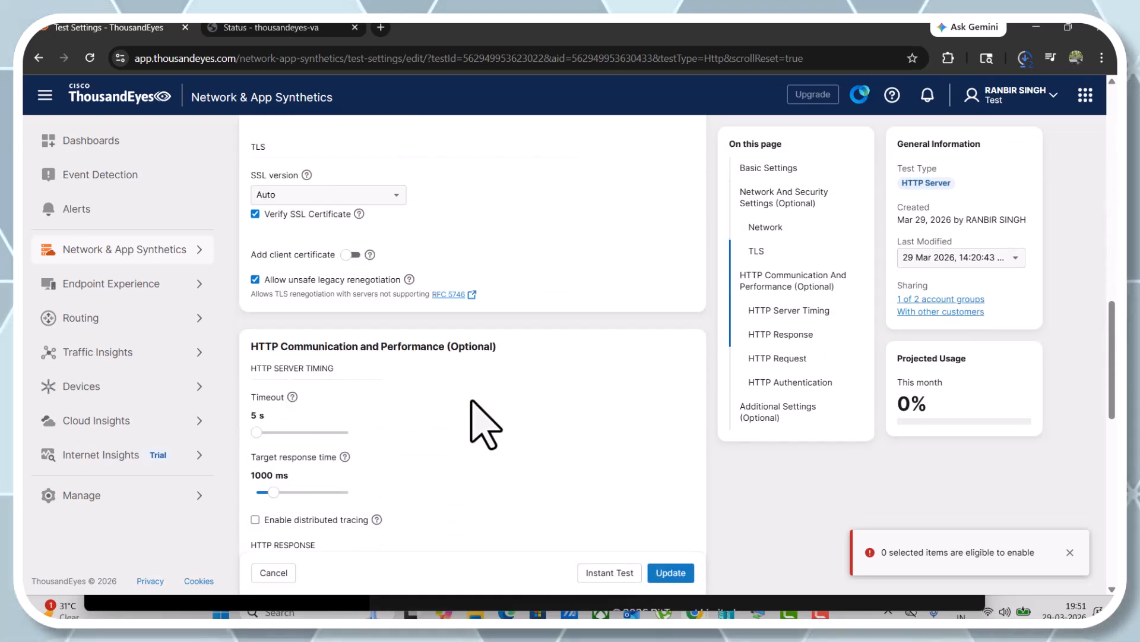
scroll(481, 421, down, 8)
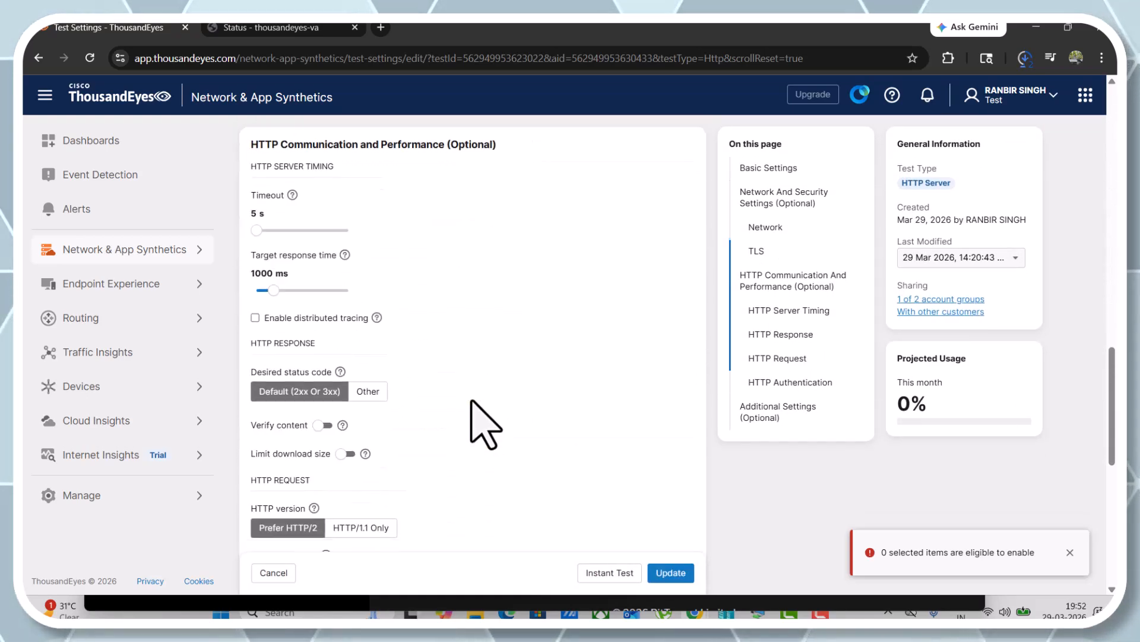
click(613, 576)
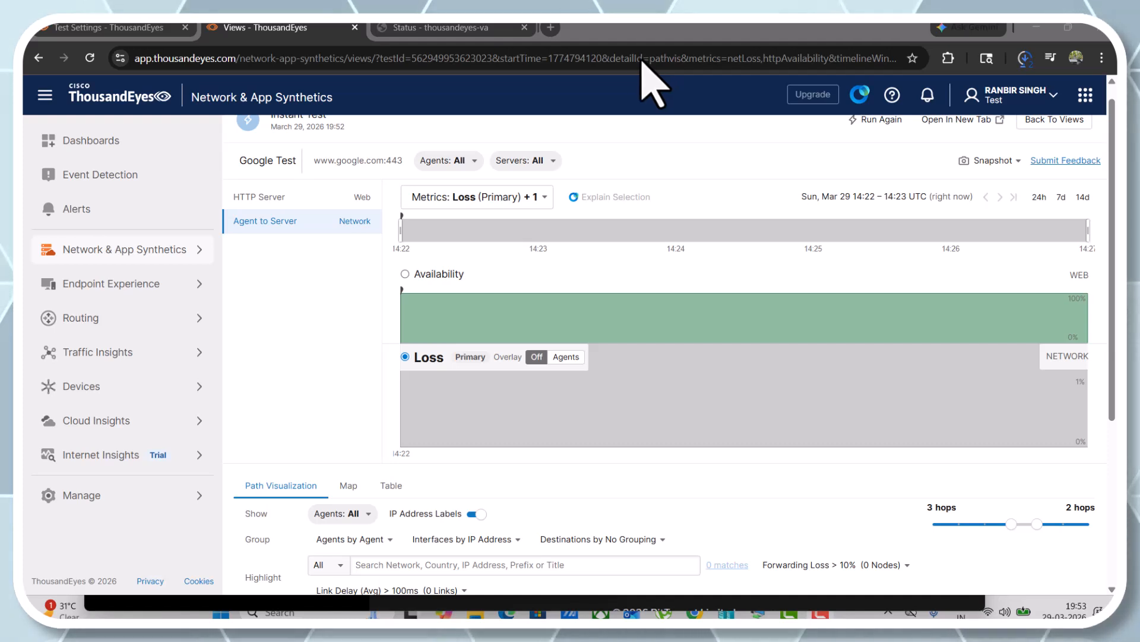
Examine the HTTP Server availability, loss and response status of the instant test
click(306, 201)
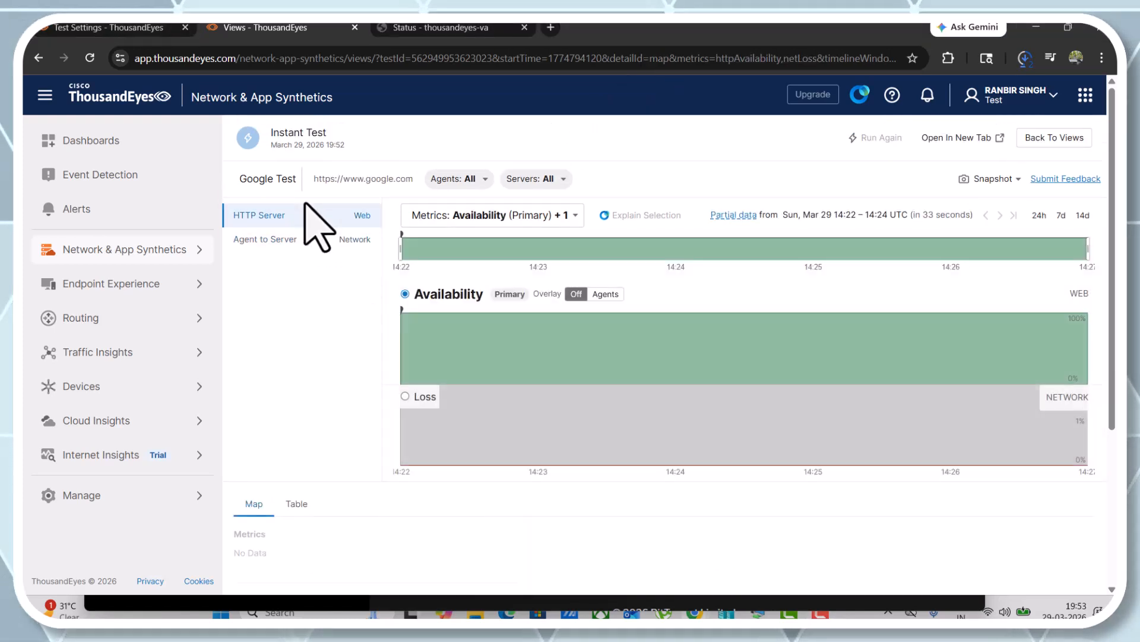
mouse_move(478, 351)
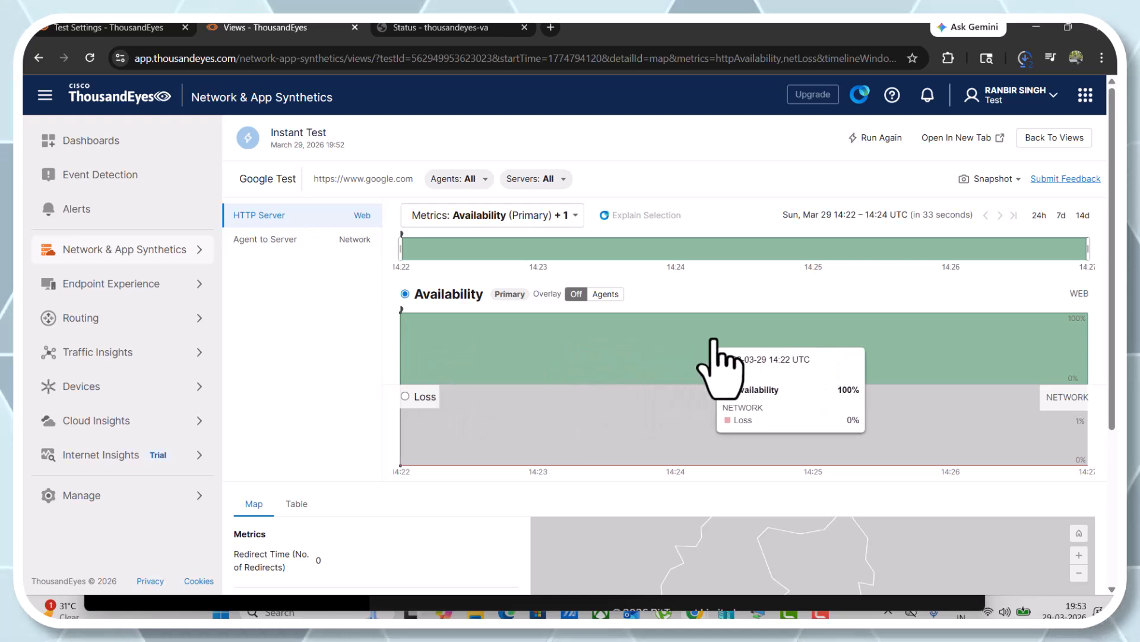
scroll(547, 407, down, 2)
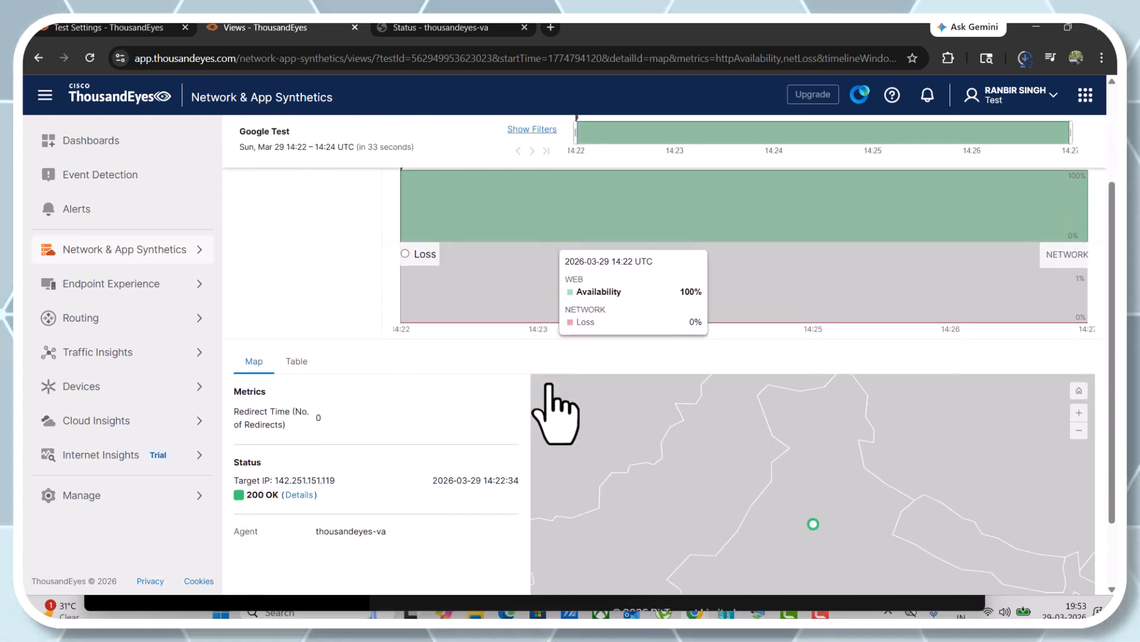
scroll(601, 447, down, 1)
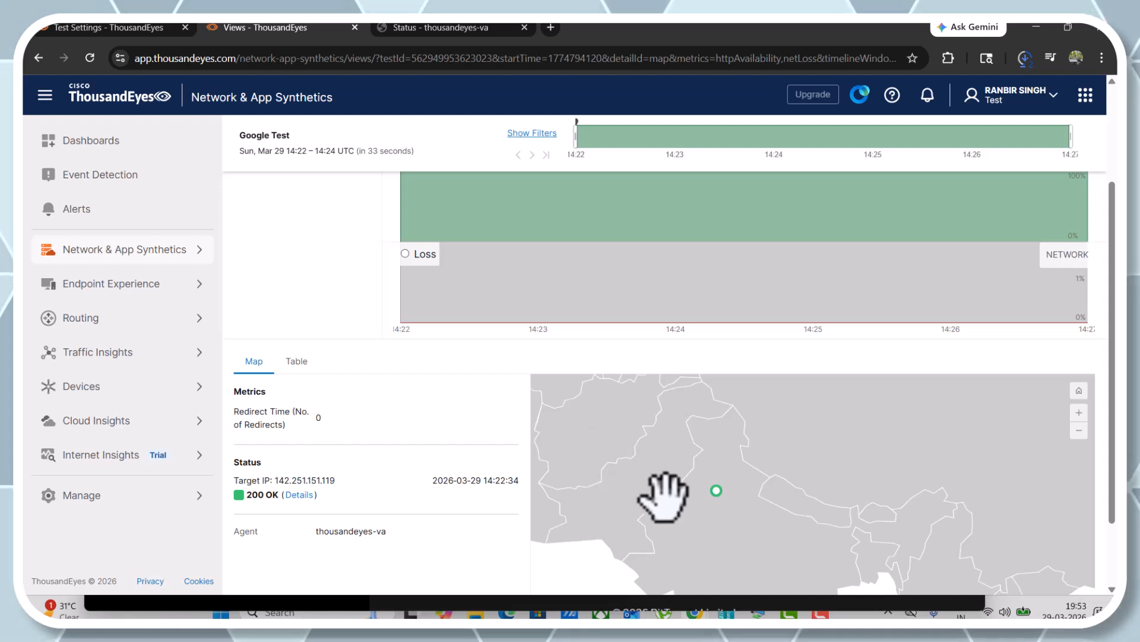
mouse_move(720, 499)
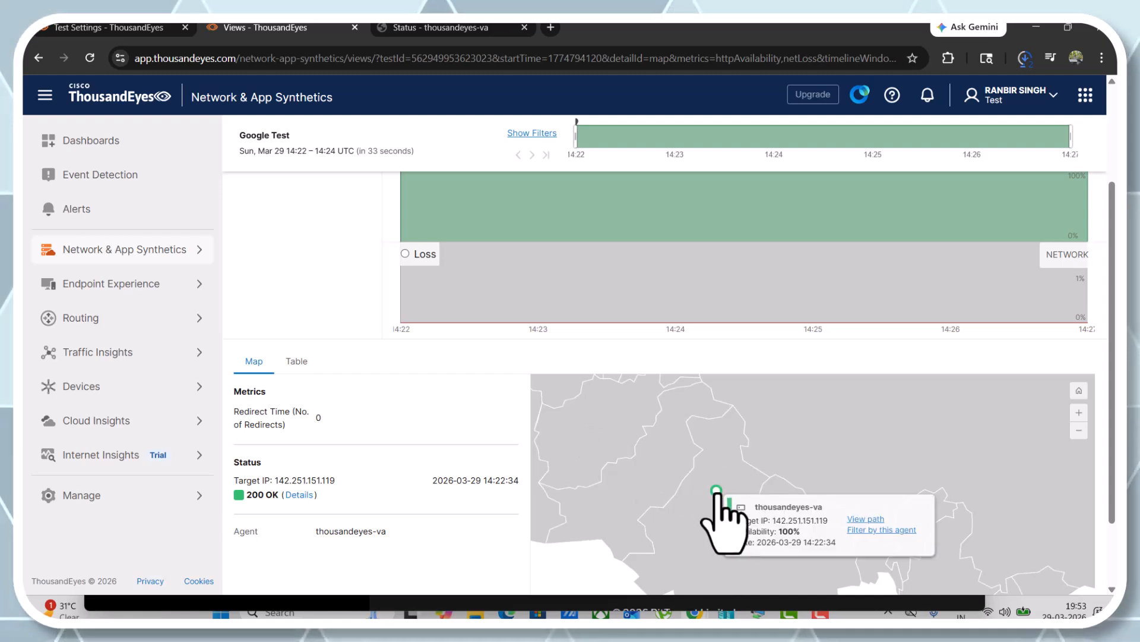
click(856, 520)
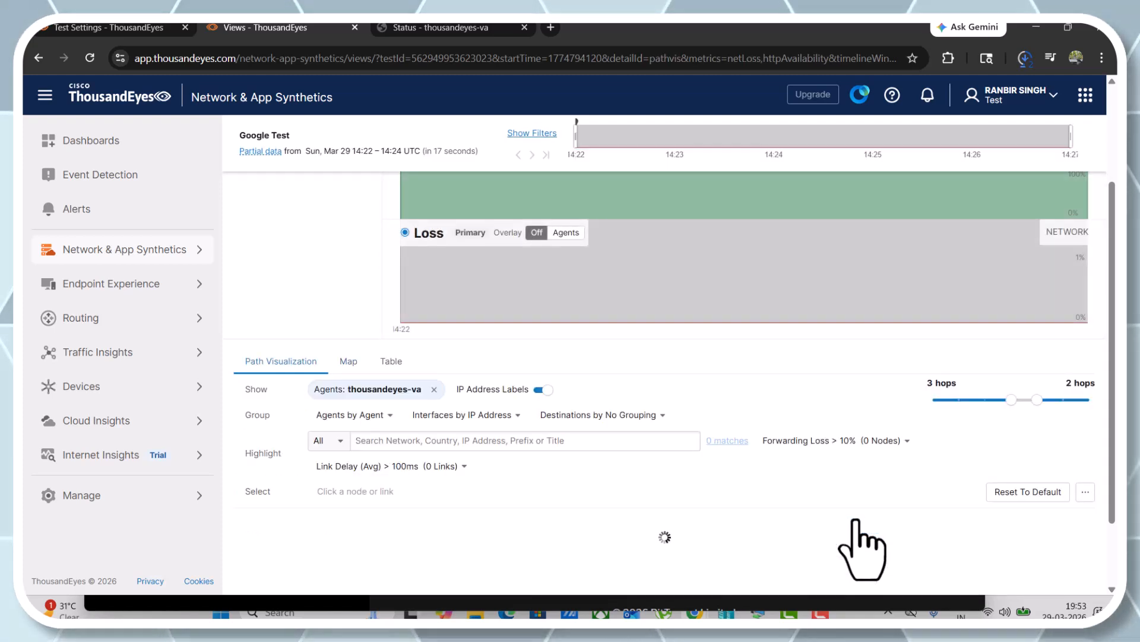
scroll(630, 517, down, 2)
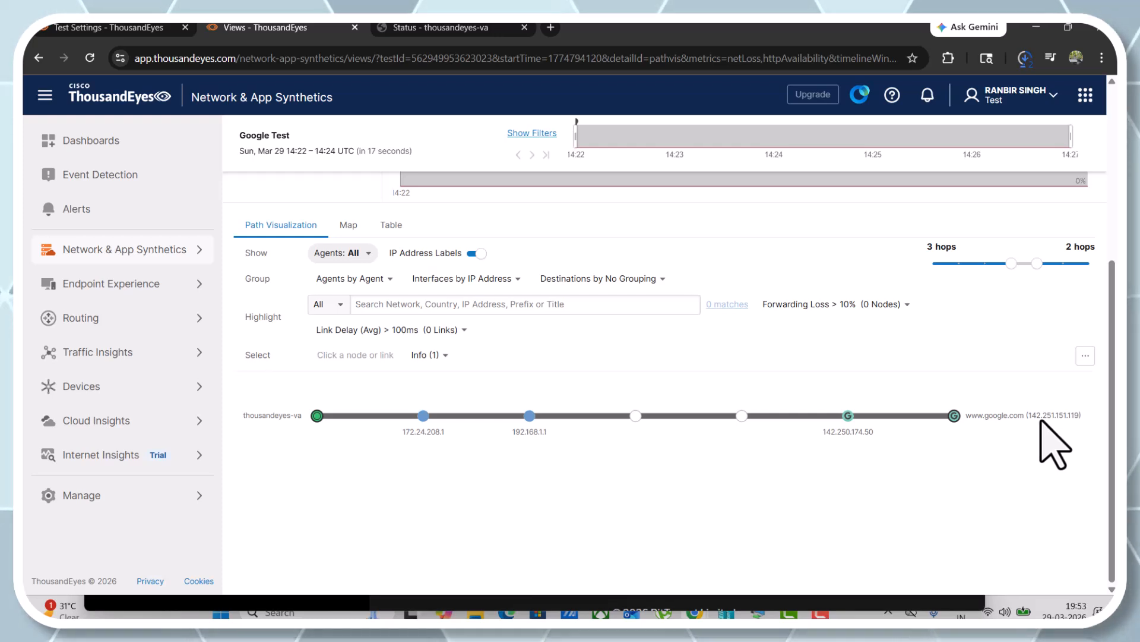
scroll(687, 542, up, 5)
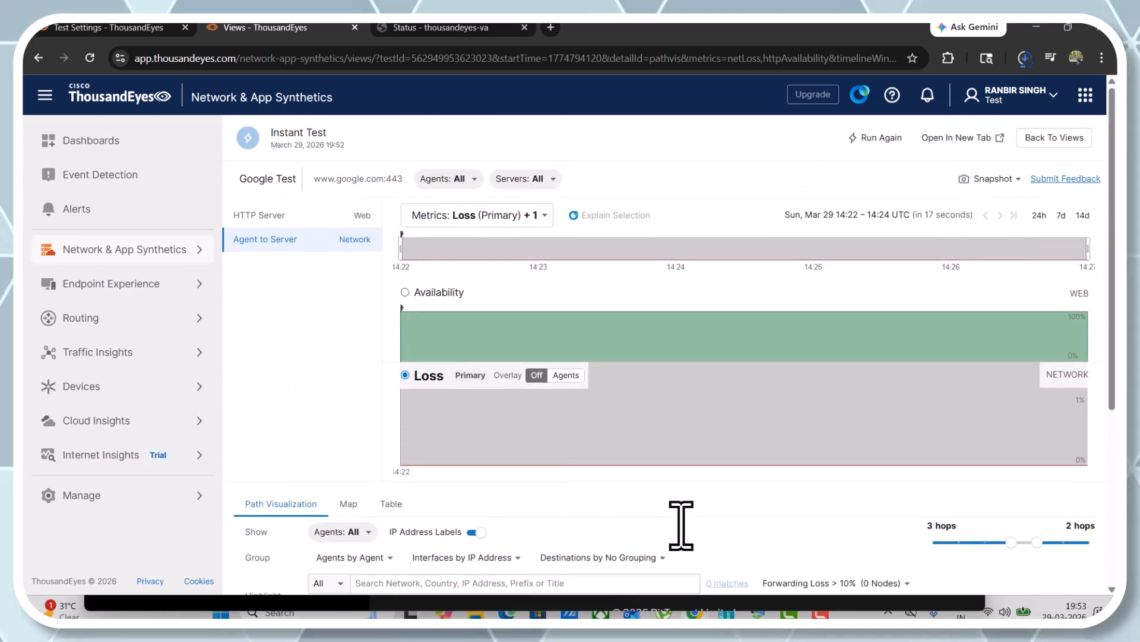
scroll(594, 558, down, 3)
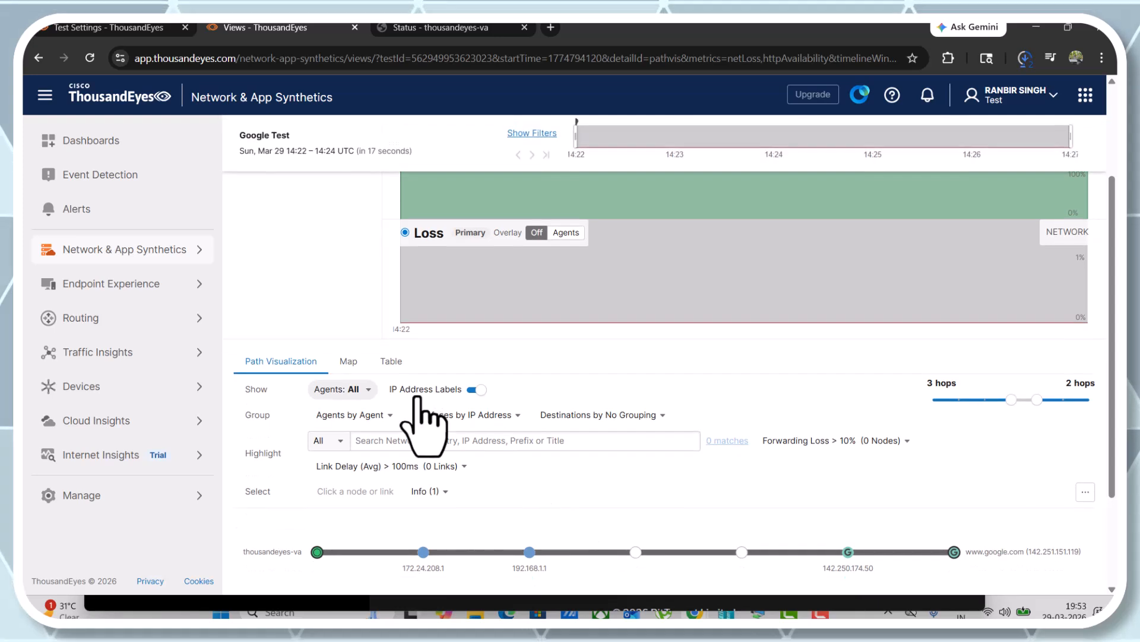
Examine the Agent to Server metrics in the map view, including latency, jitter, available bandwidth and capacity
click(351, 364)
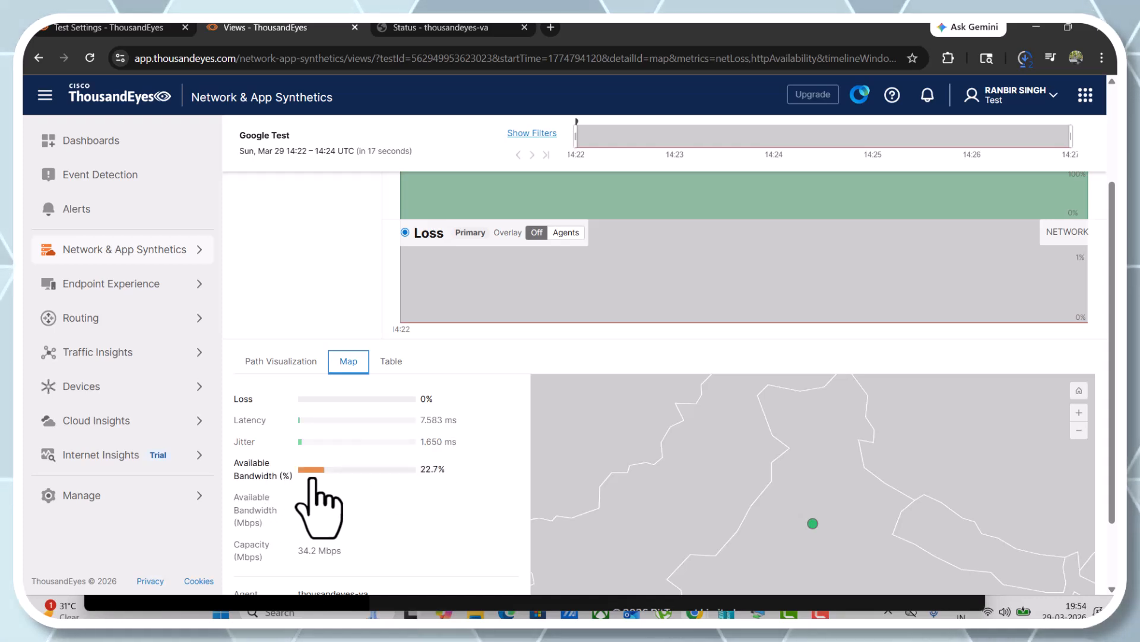
scroll(356, 499, down, 1)
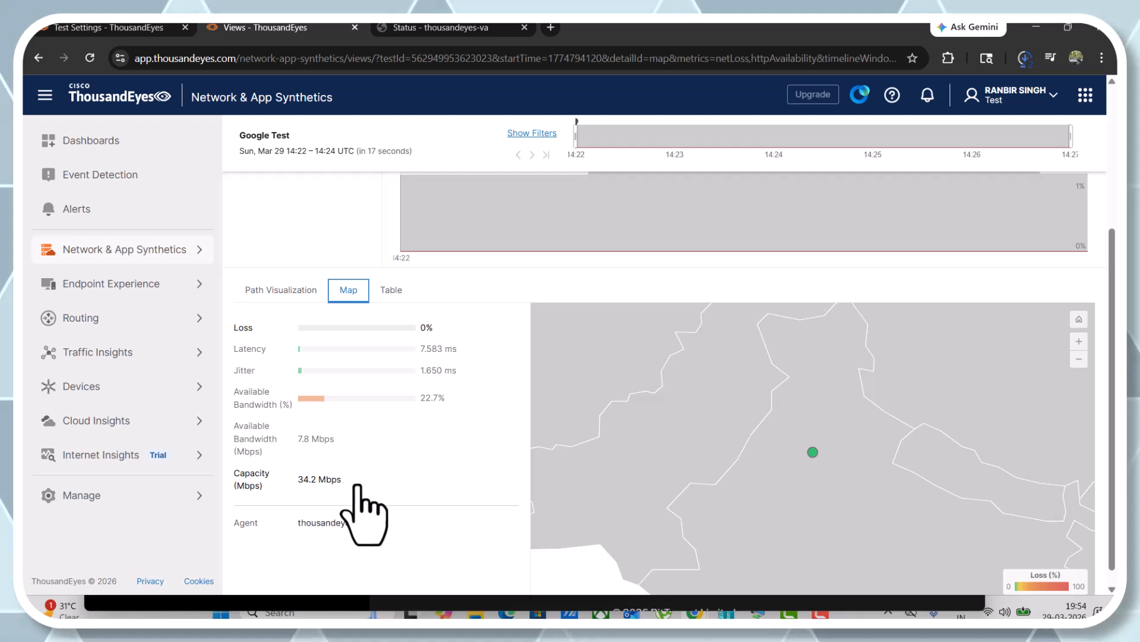
scroll(362, 493, down, 1)
scroll(357, 486, up, 4)
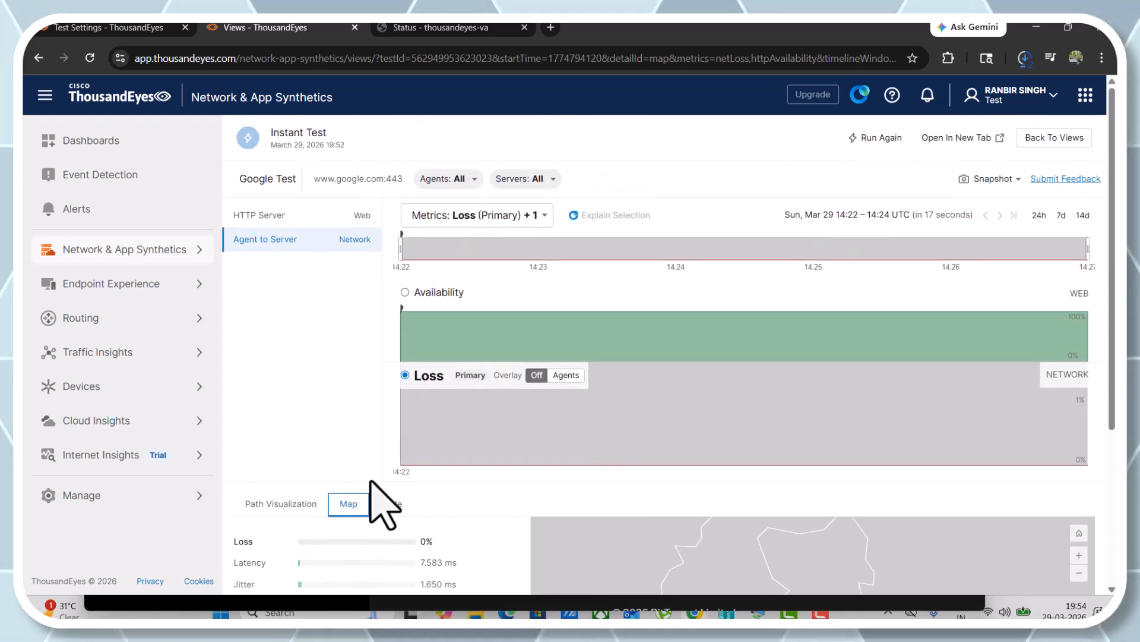
Check the Agent to Server results for thousandeyes-va in the table view
click(392, 503)
scroll(420, 522, down, 2)
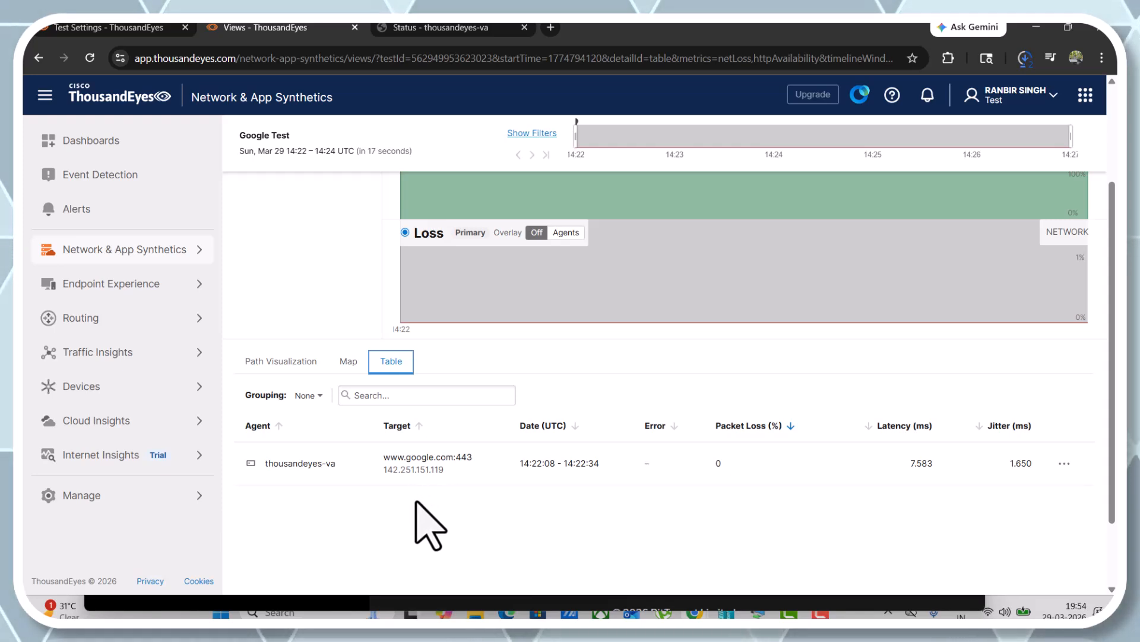
scroll(416, 502, up, 2)
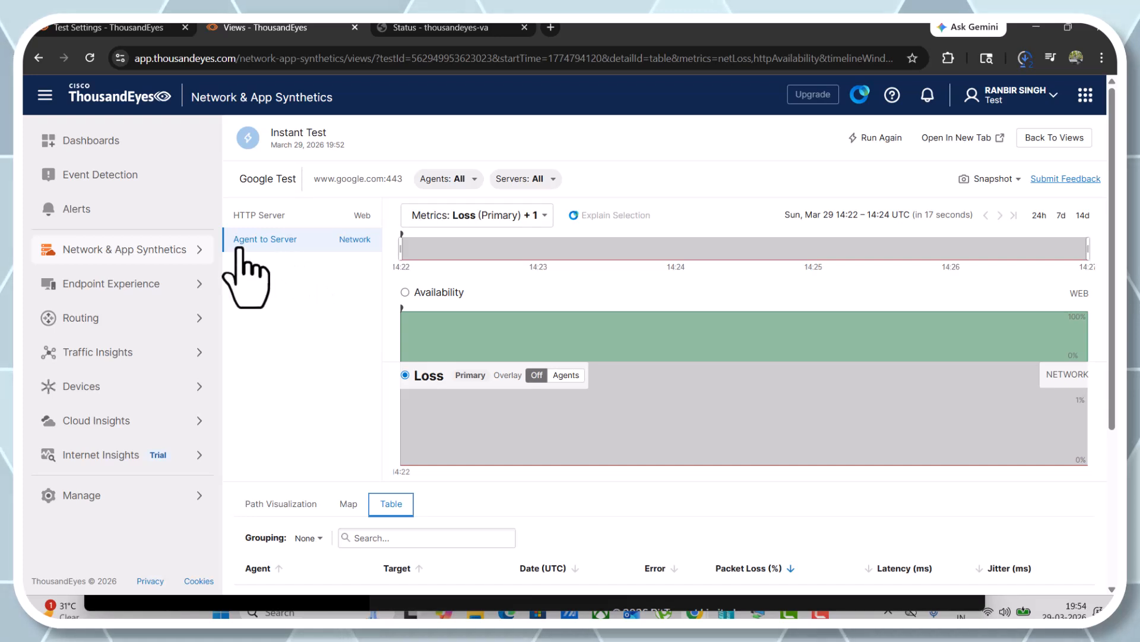
Check the HTTP Server results table for the target, response code and error details
click(286, 224)
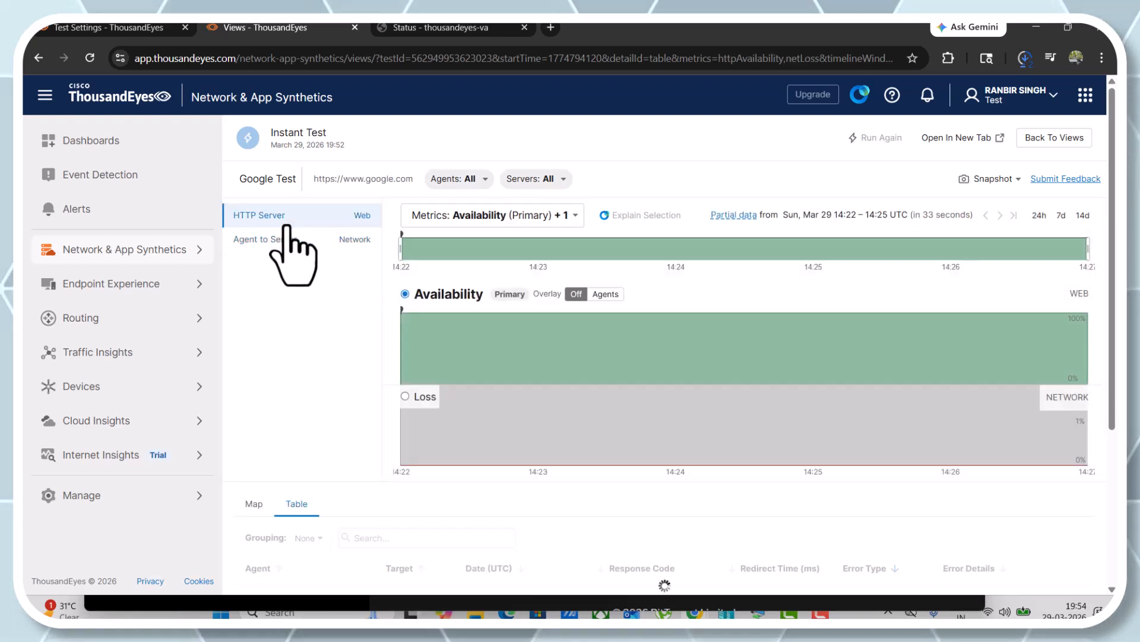
scroll(339, 475, down, 3)
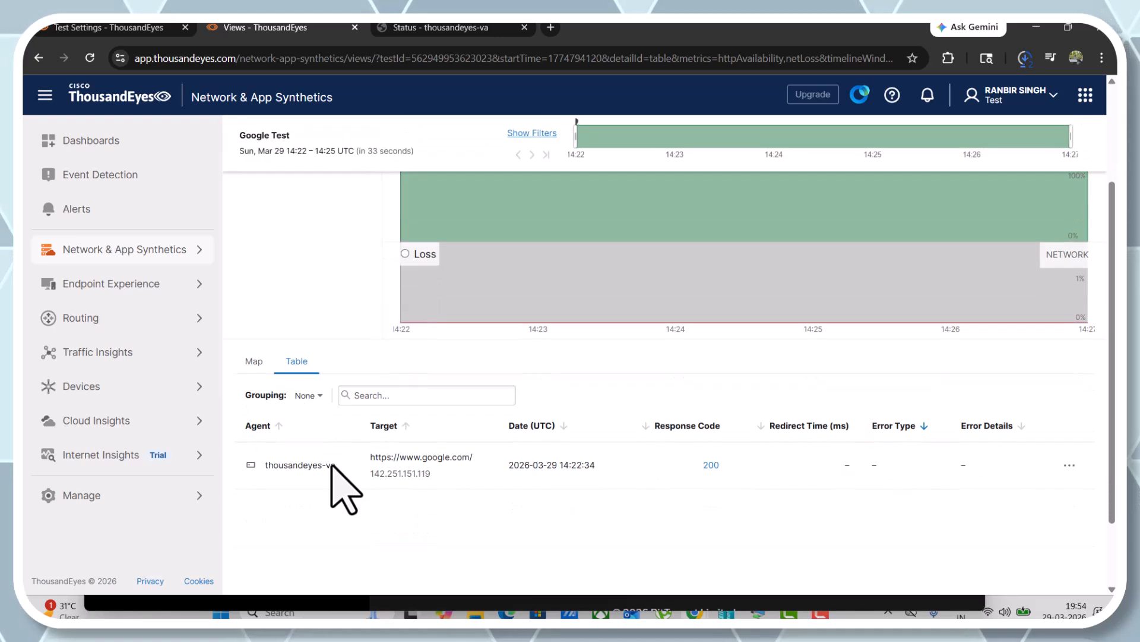
scroll(331, 466, up, 1)
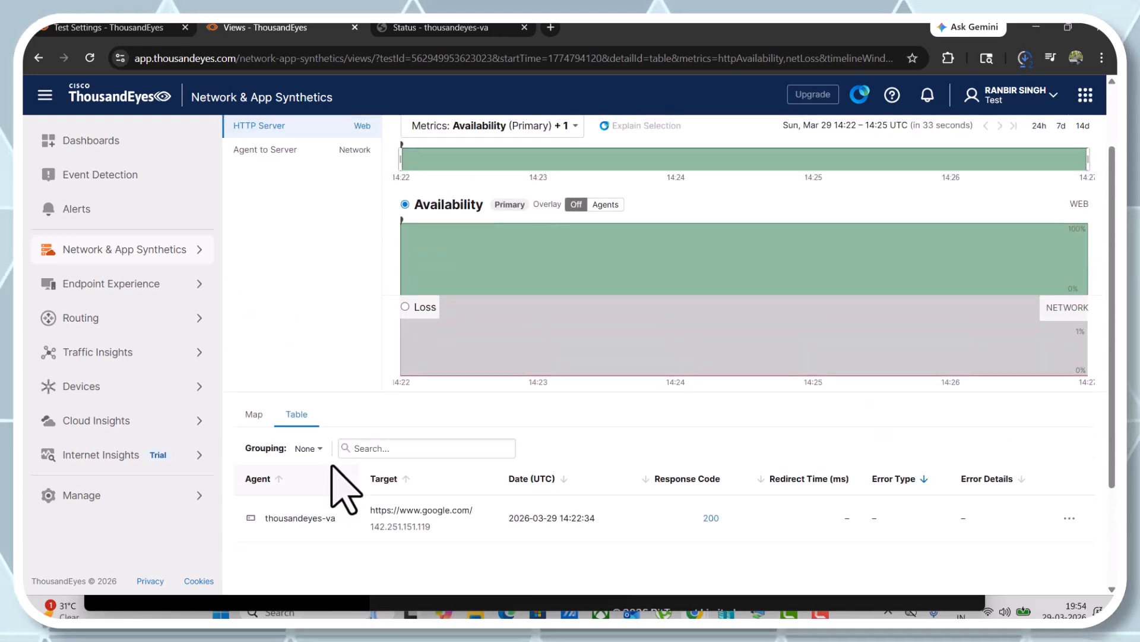
View the list of all saved snapshots for the Google Test, then close it
scroll(332, 466, up, 2)
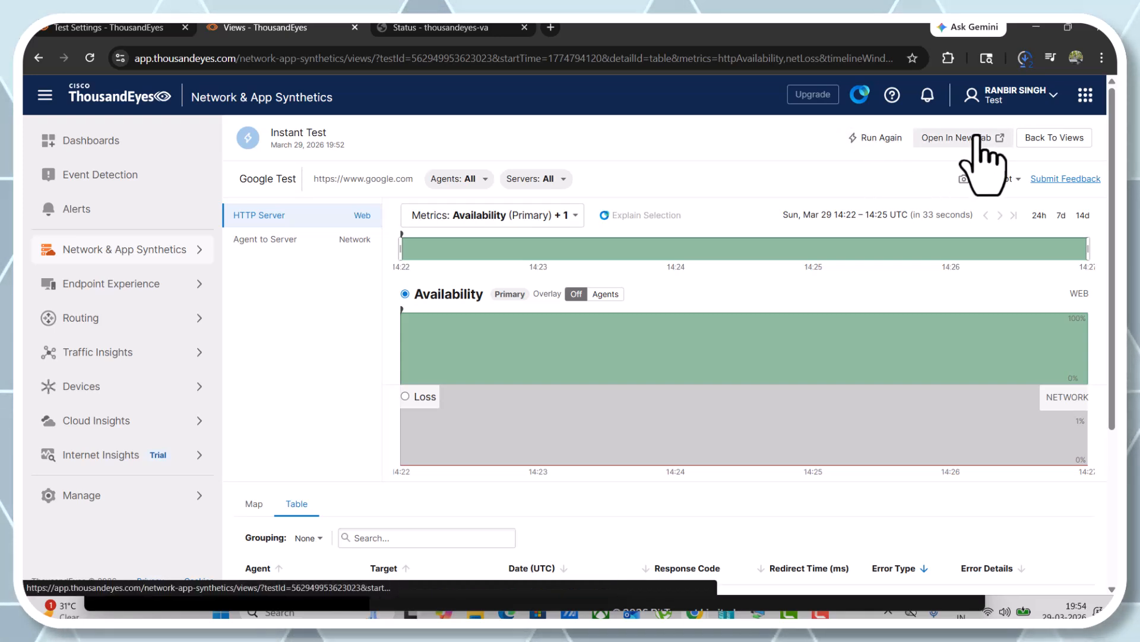
click(1020, 180)
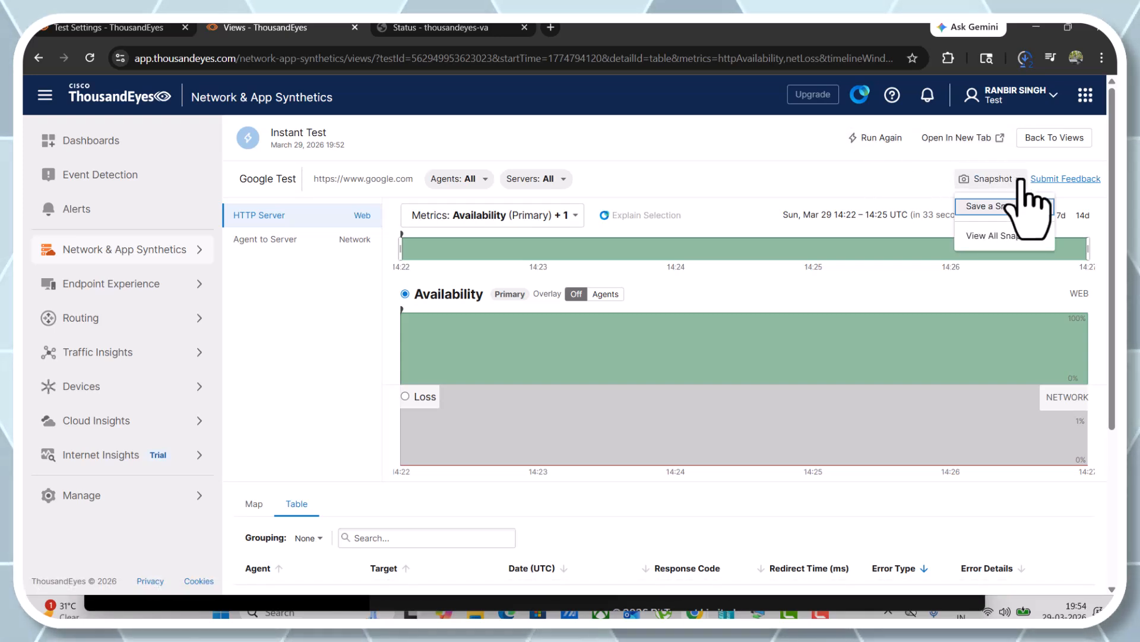
click(989, 235)
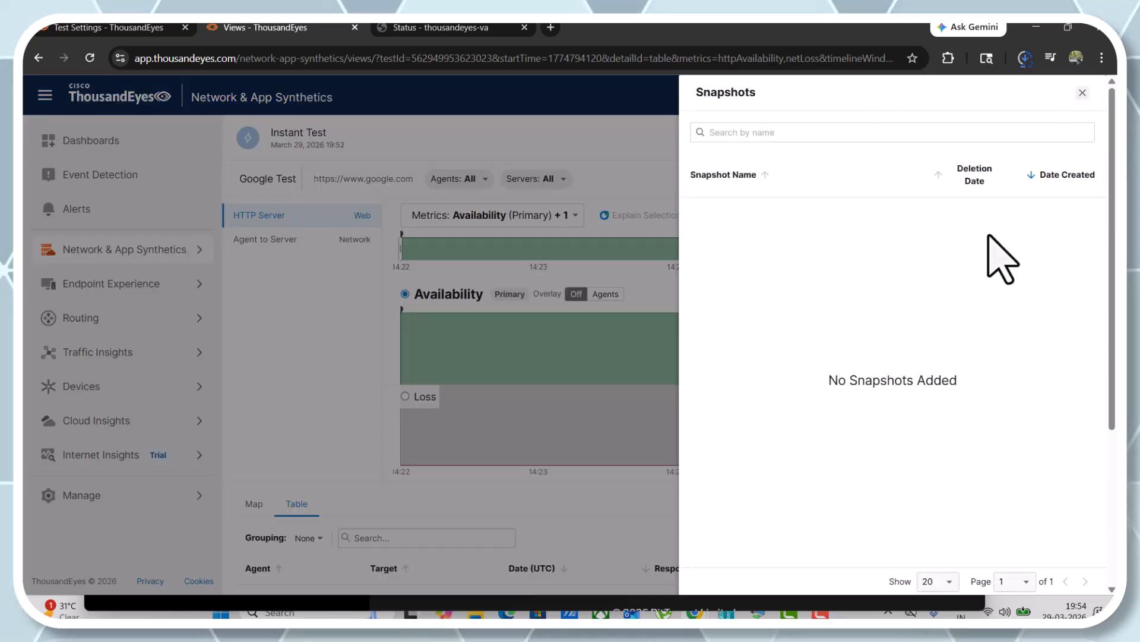
click(1083, 94)
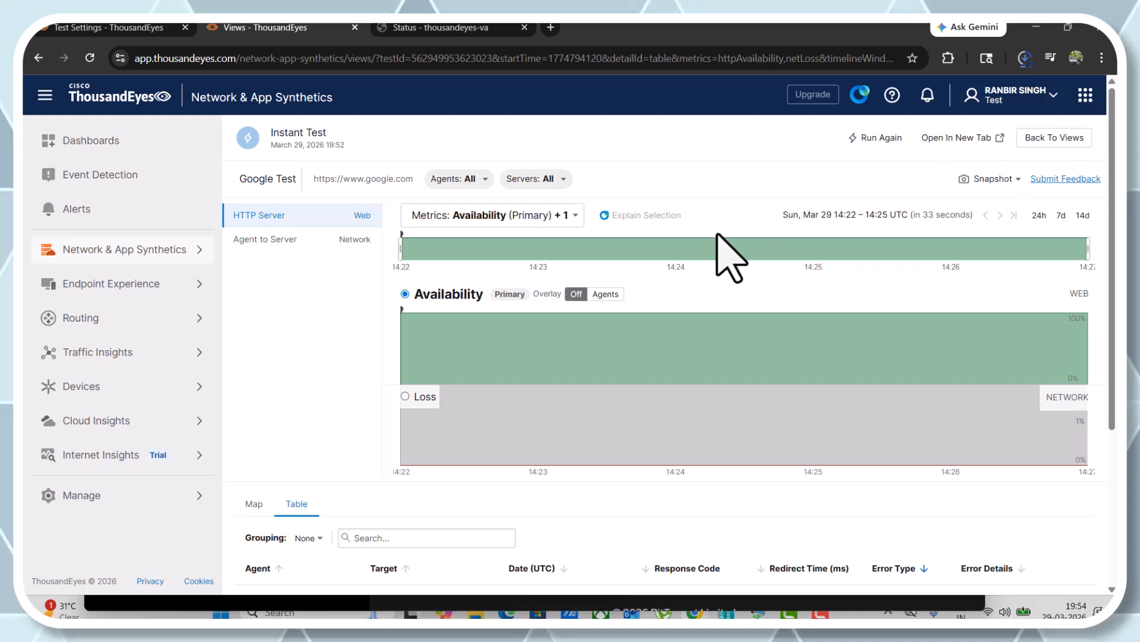
Check the HTTP Server availability and loss chart, then compare the agent's map and table results
mouse_move(572, 402)
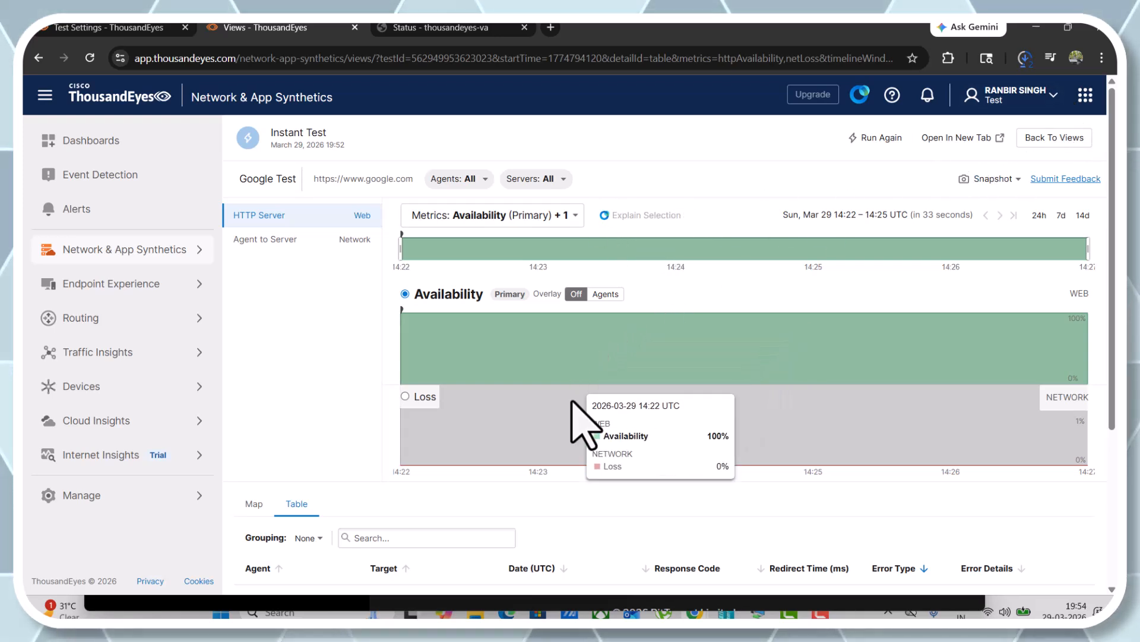
scroll(572, 402, down, 2)
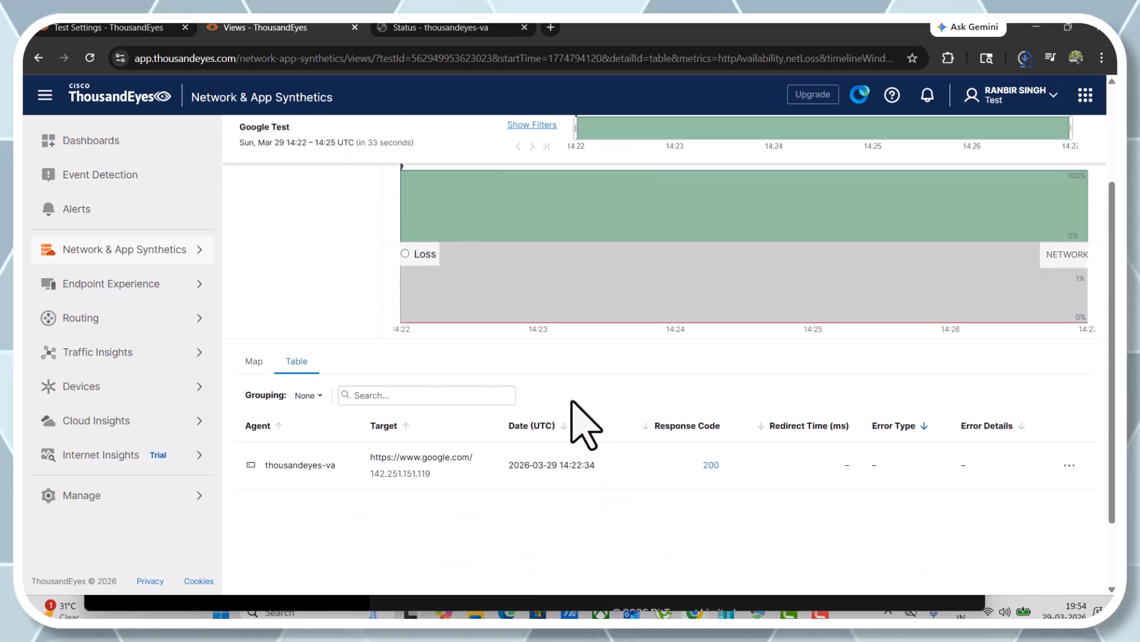
click(256, 363)
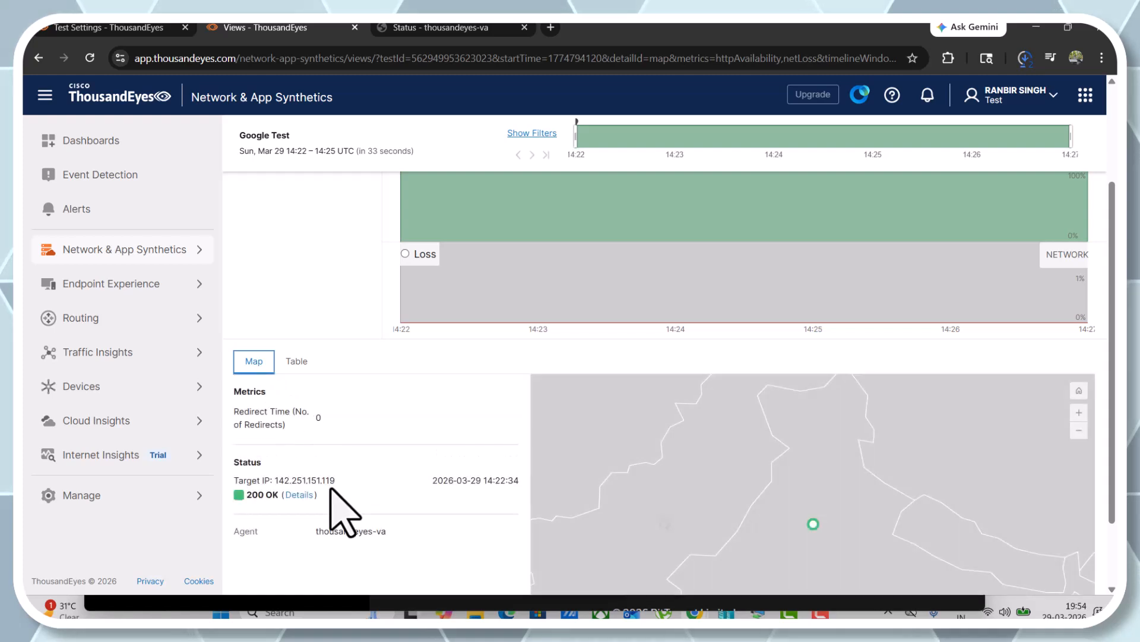
scroll(454, 493, down, 1)
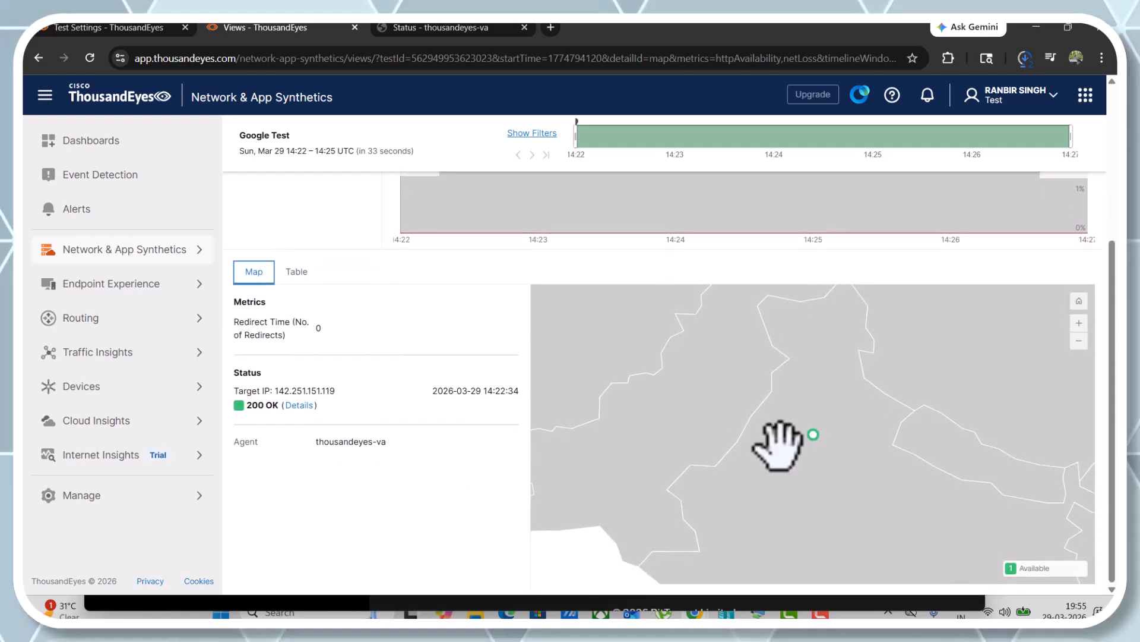
click(298, 274)
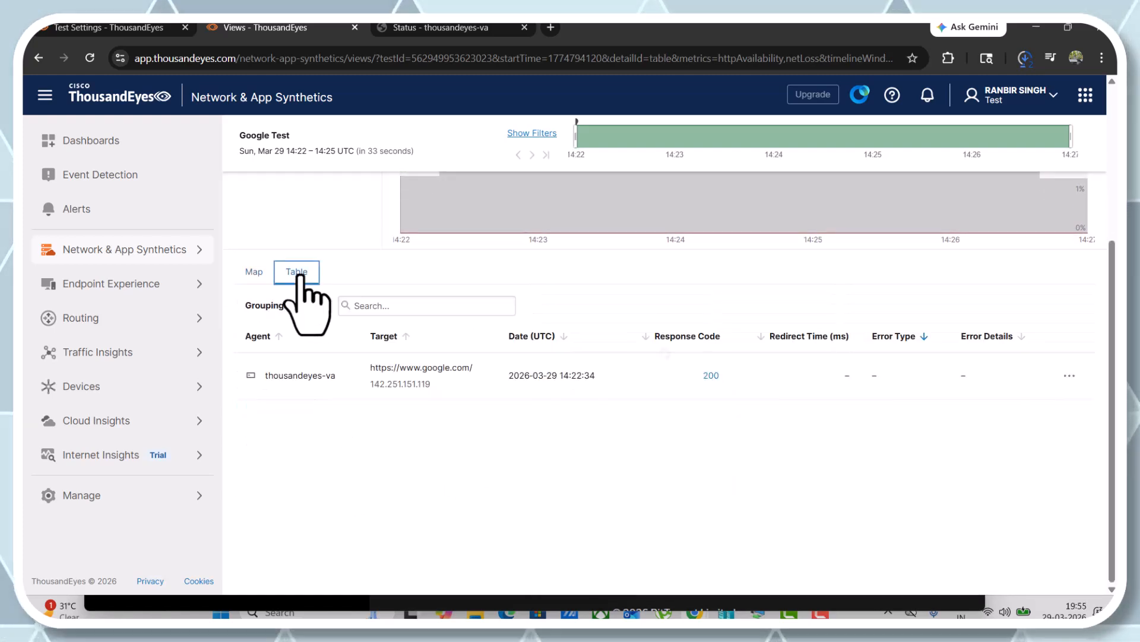
scroll(382, 394, up, 3)
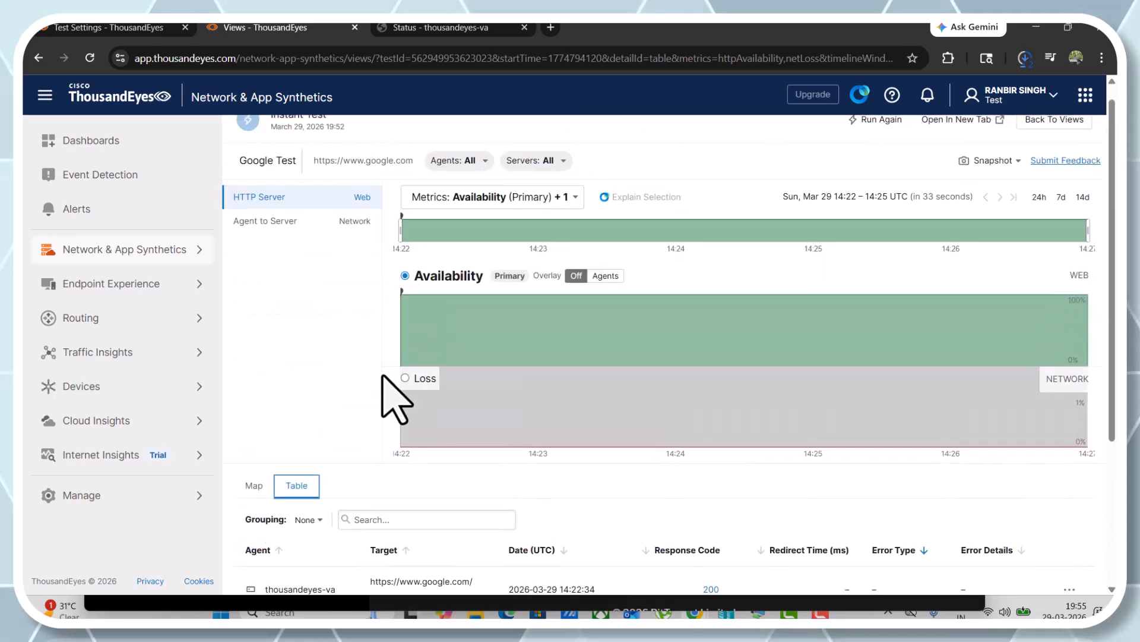
click(287, 221)
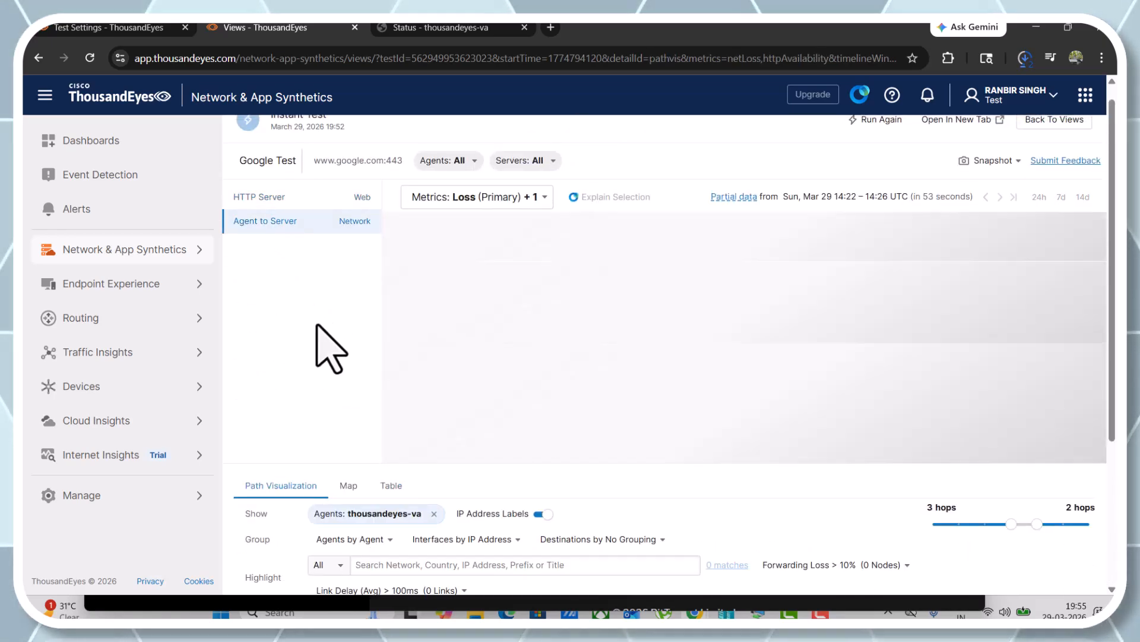
scroll(331, 344, down, 3)
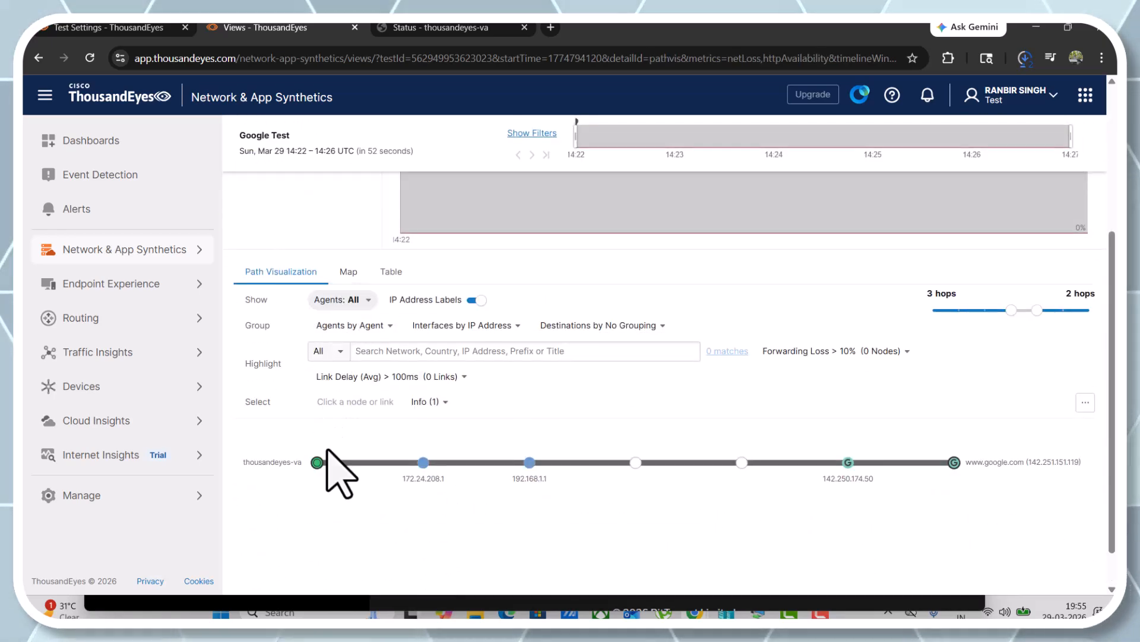
mouse_move(388, 465)
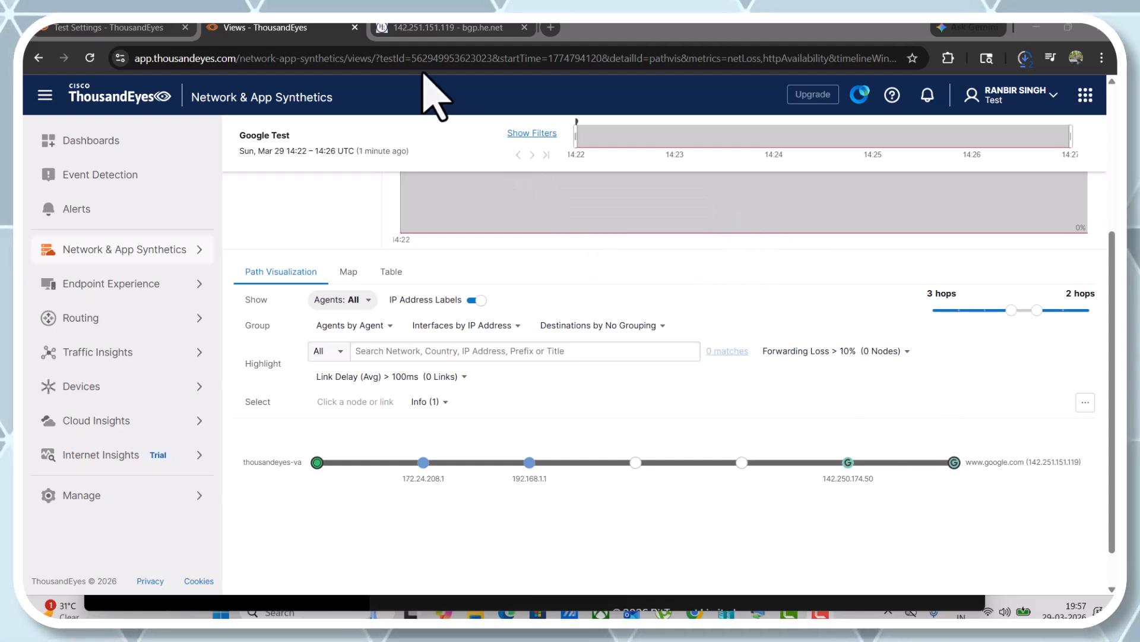
Switch to bgp.he.net, check who announces 142.251.151.0/24, and examine the peers and prefix graphs of AS15169
click(432, 52)
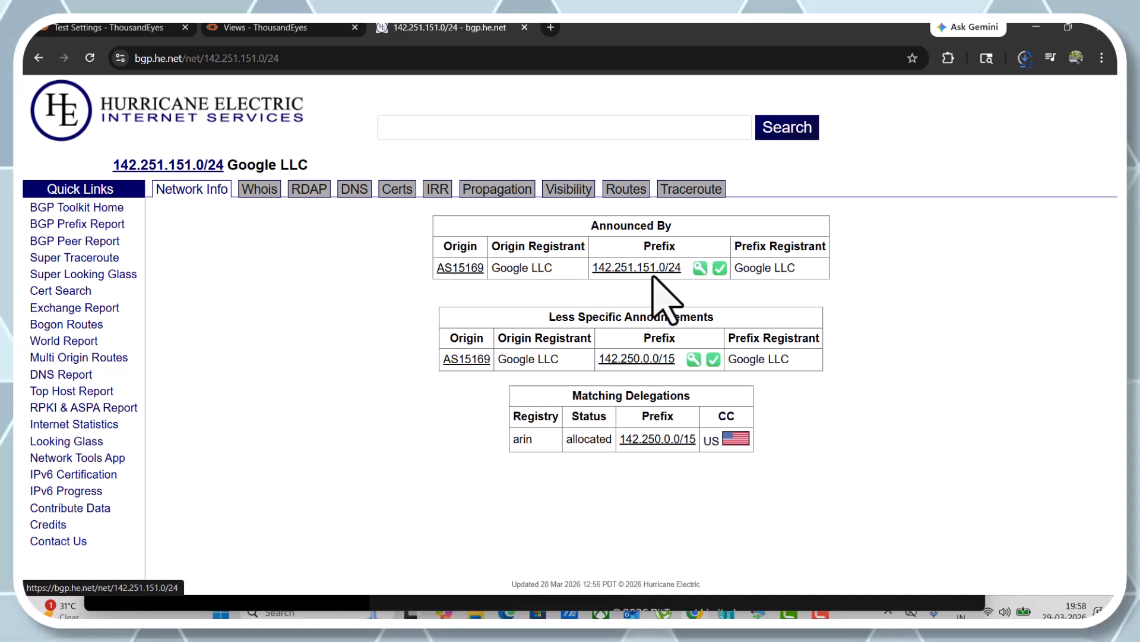
mouse_move(704, 270)
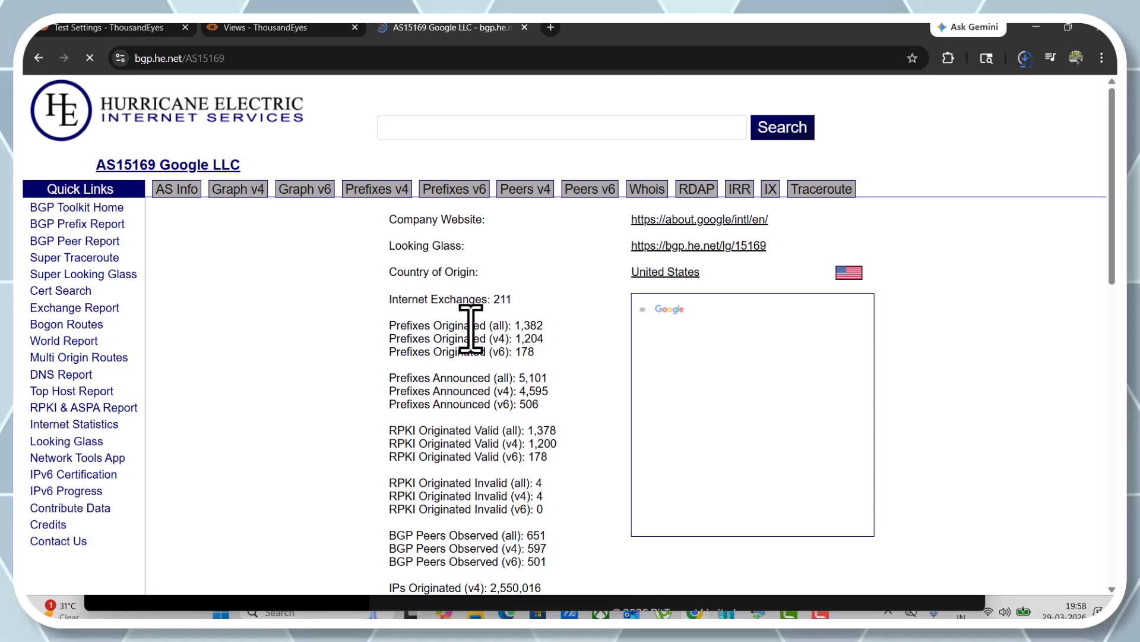
scroll(469, 358, down, 3)
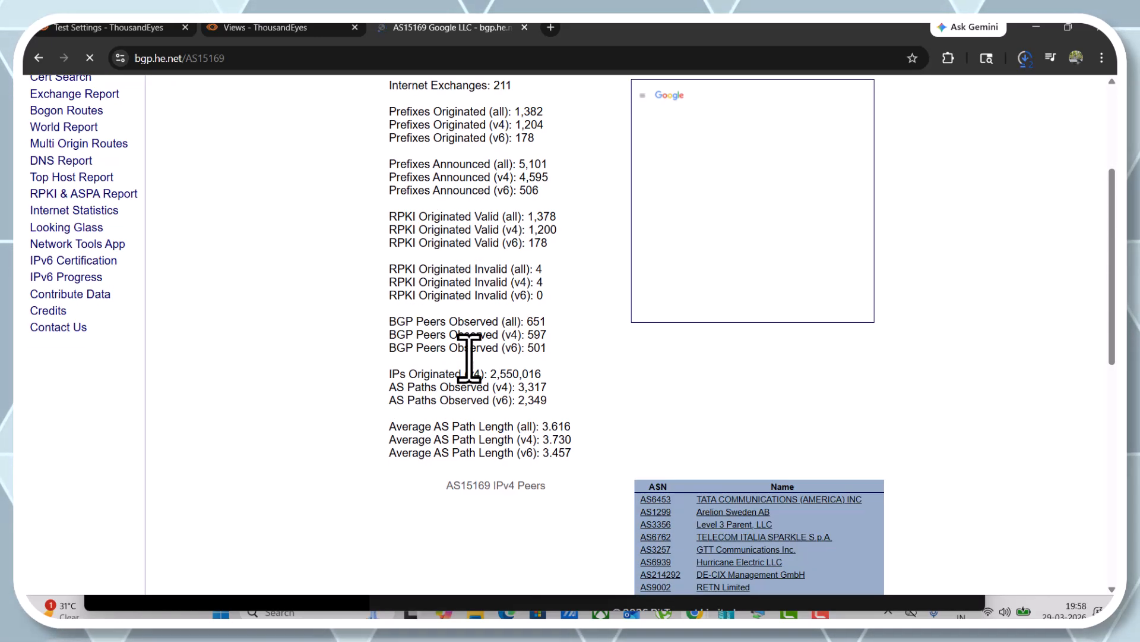
scroll(469, 358, down, 2)
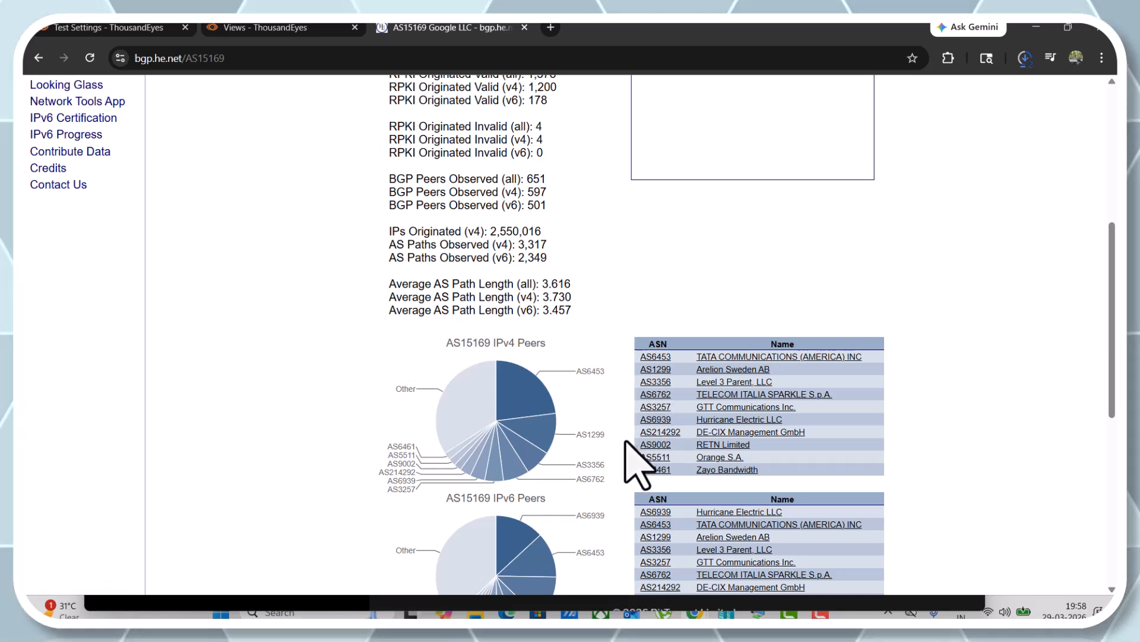
scroll(626, 442, down, 6)
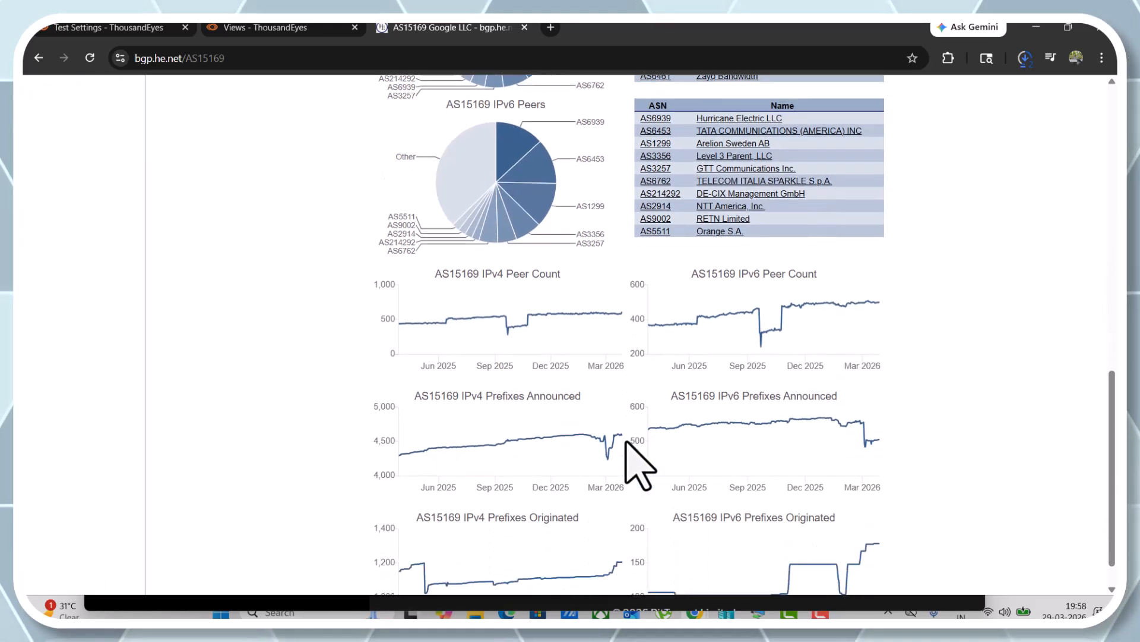
scroll(638, 466, down, 1)
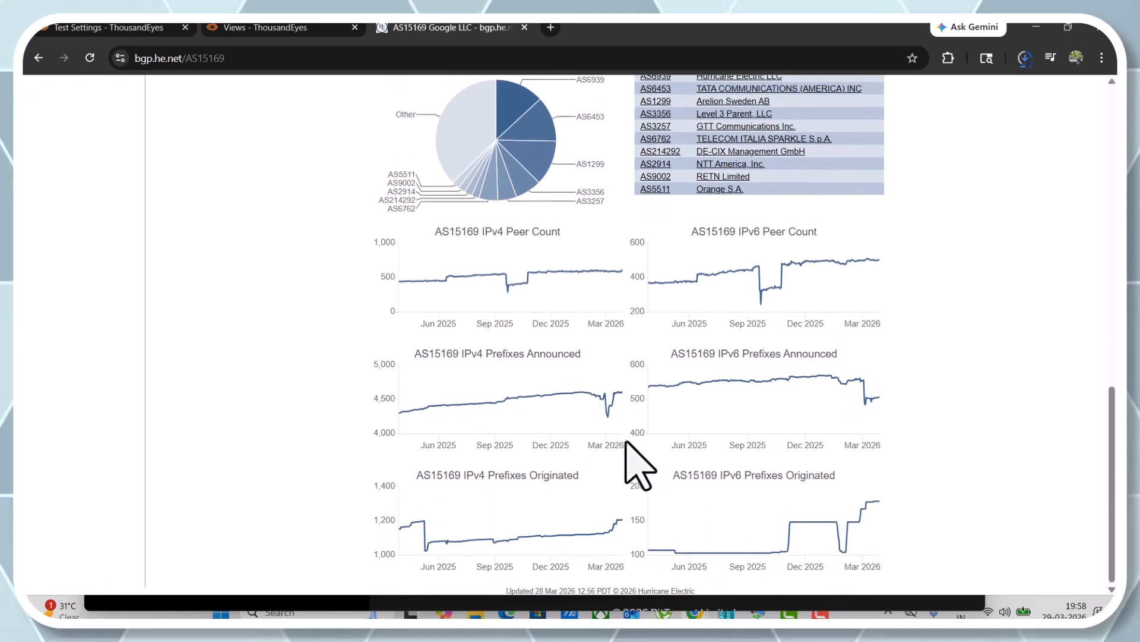
Compare the ThousandEyes BGP route visualization with the AS15169 overview, then return to the 142.251.151.0/24 page on bgp.he.net
click(302, 33)
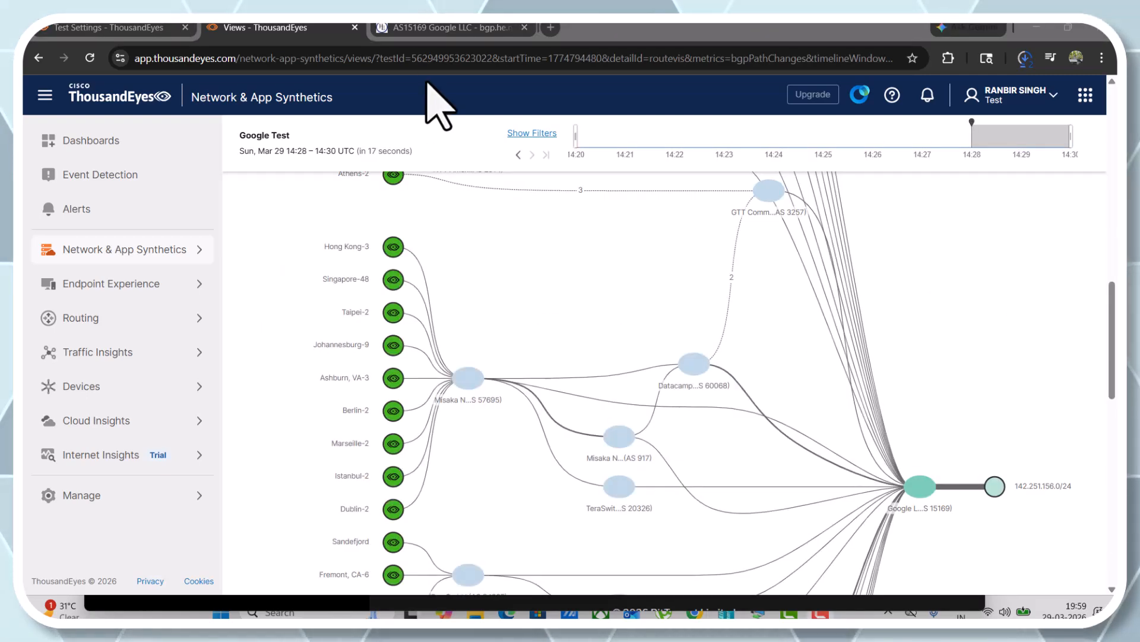
click(437, 33)
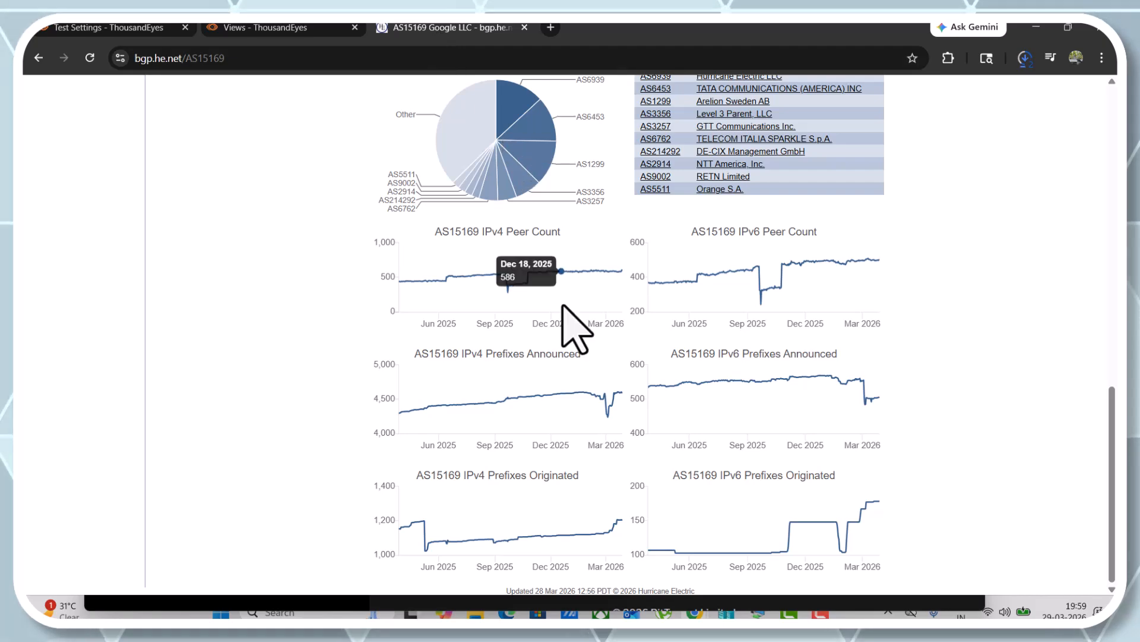
scroll(571, 330, up, 10)
scroll(567, 369, up, 3)
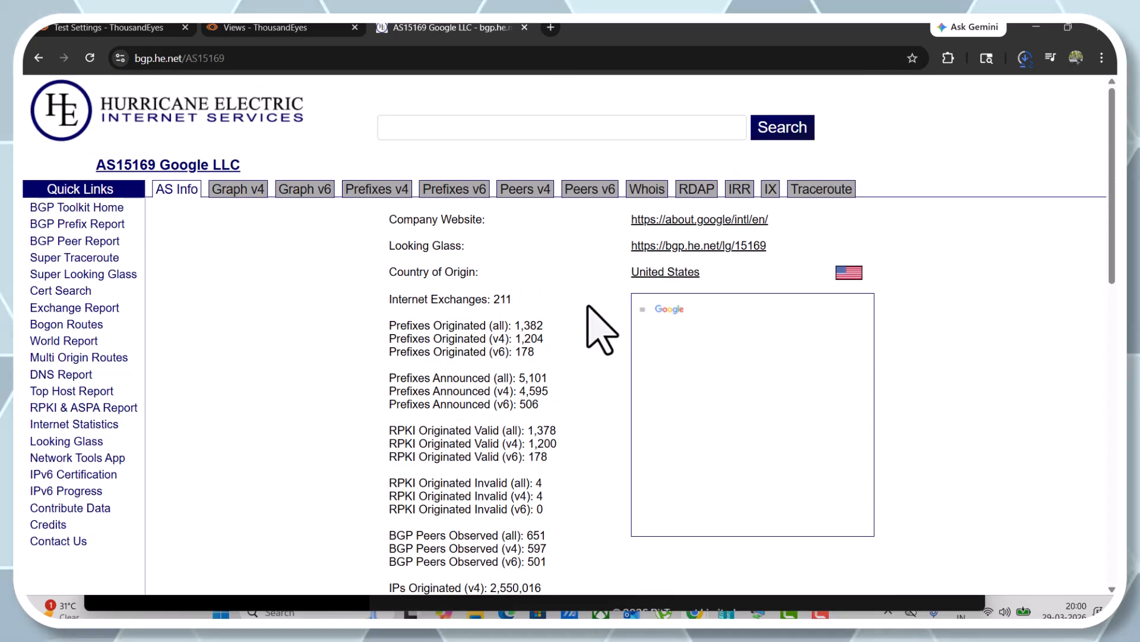
click(40, 59)
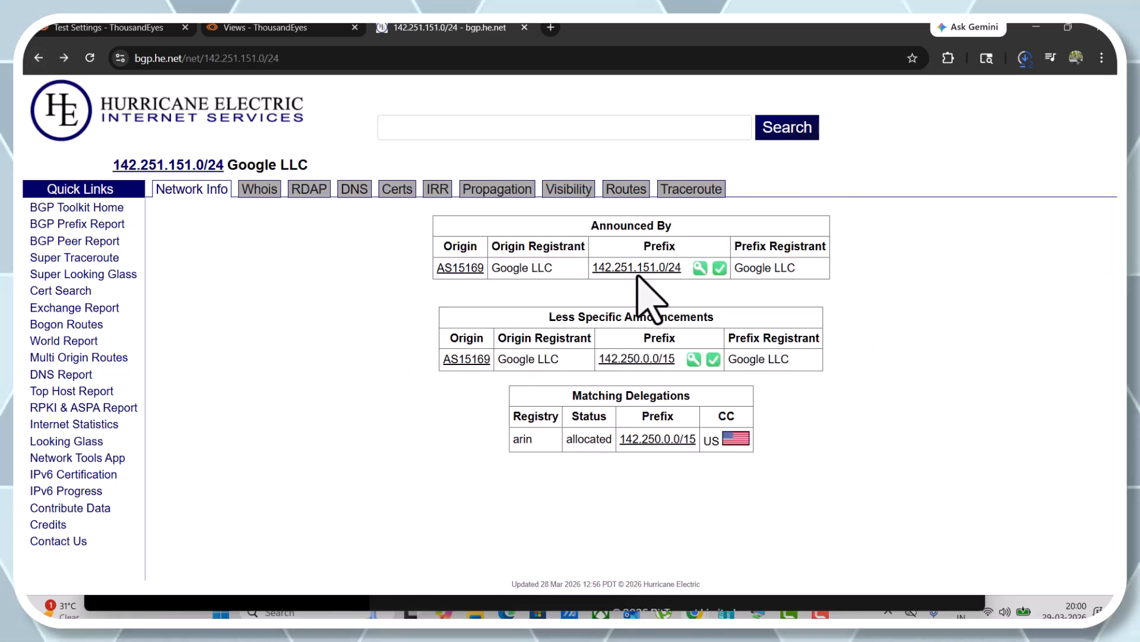
Inspect the Google AS 15169 node in the ThousandEyes BGP route visualization and cross-check the origin AS on bgp.he.net
click(274, 28)
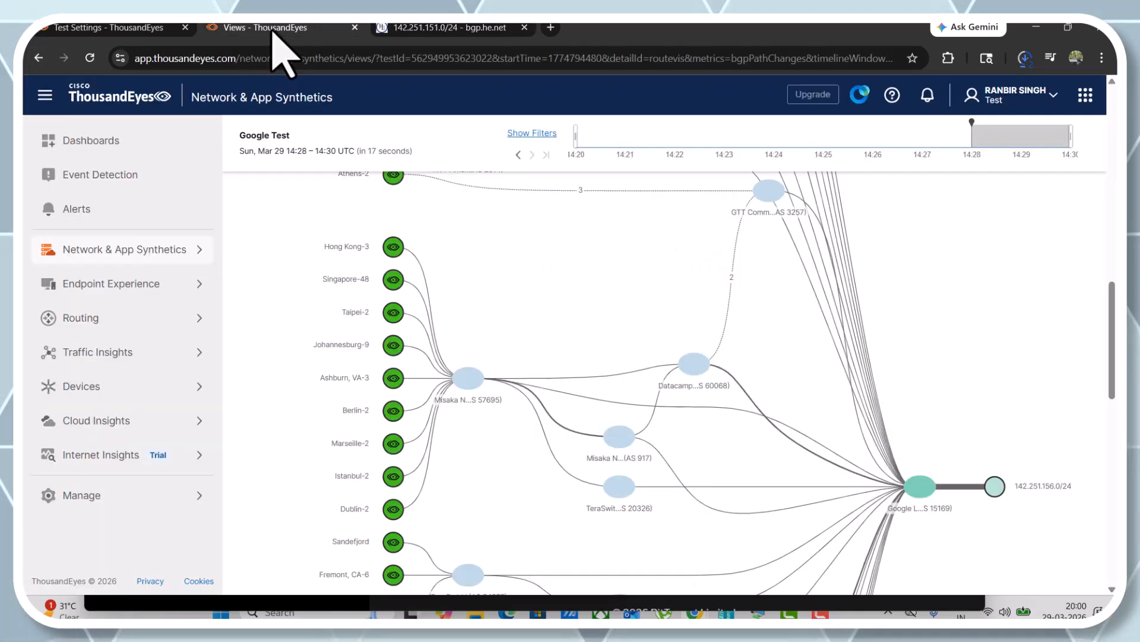
scroll(327, 300, up, 5)
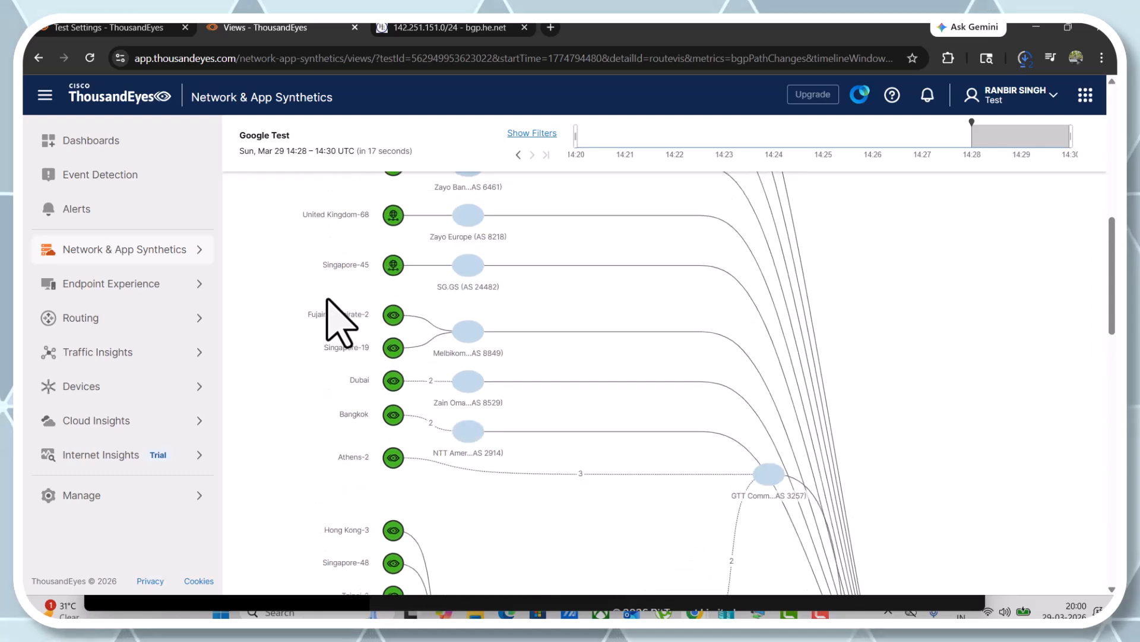
scroll(342, 321, down, 7)
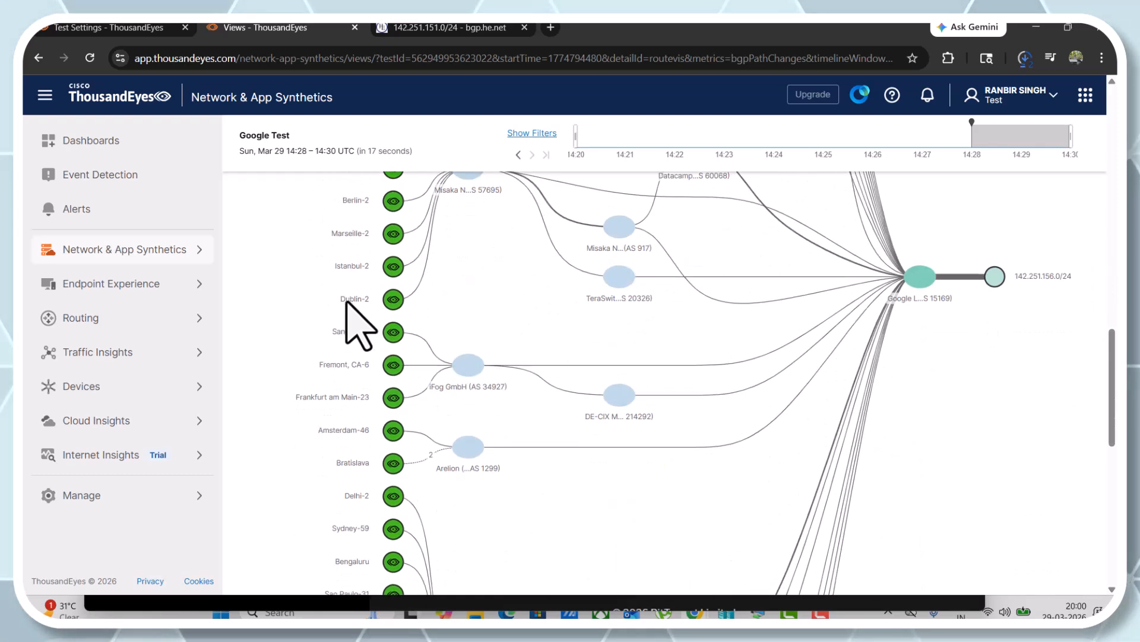
click(915, 280)
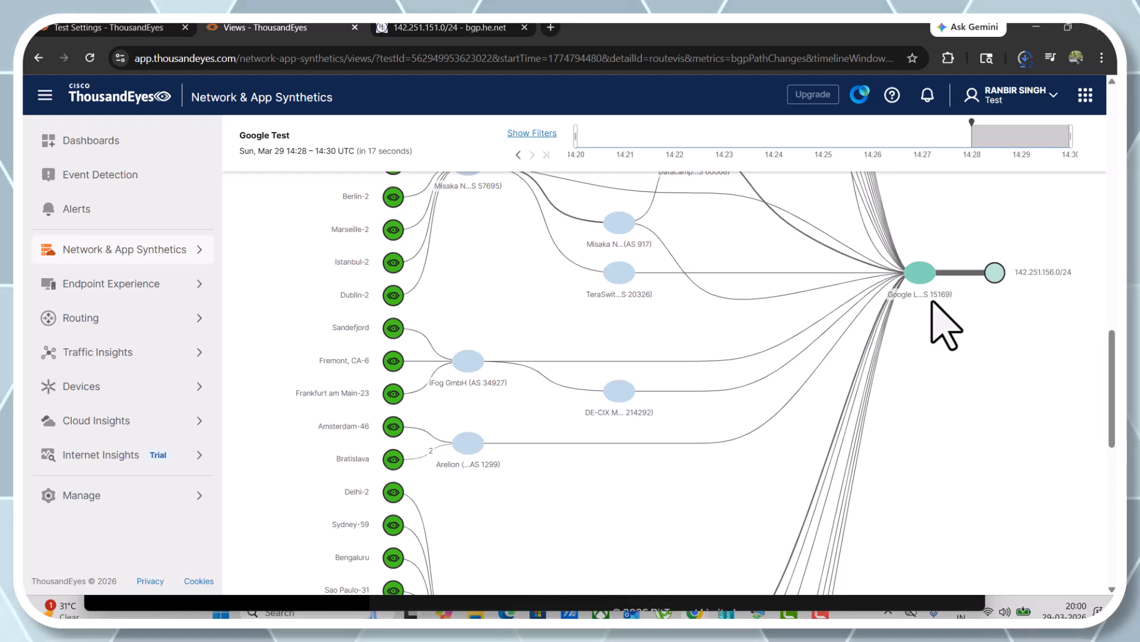
click(466, 33)
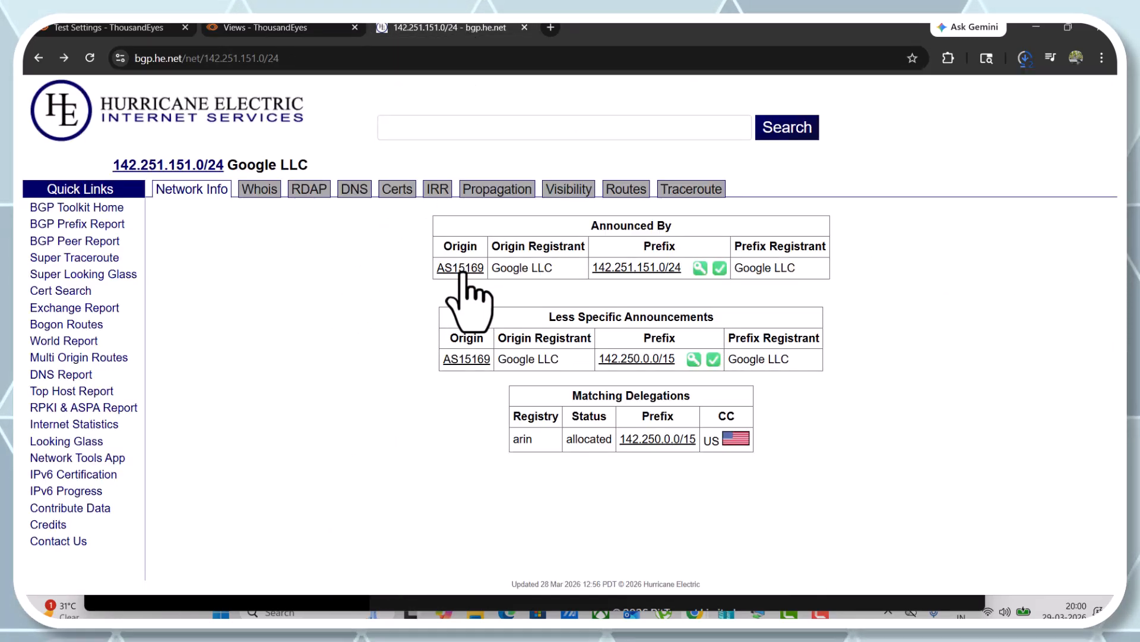
click(305, 30)
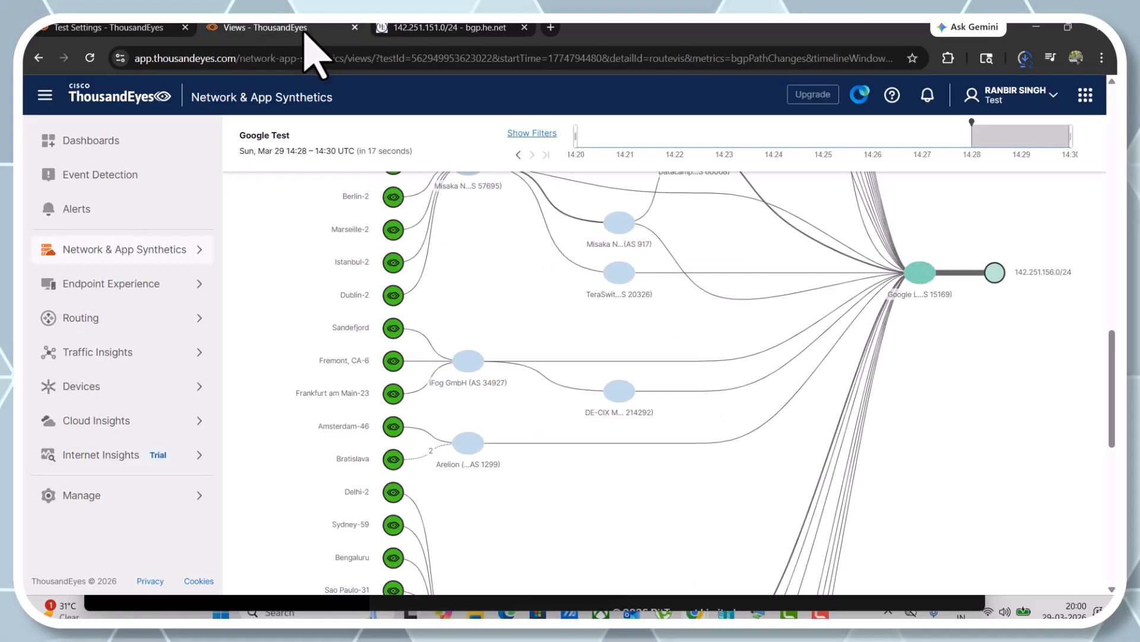
Examine the BGP monitors from Philippines-2 through Delhi-2 and their AS paths to Google's prefix in the route visualization
scroll(329, 330, up, 10)
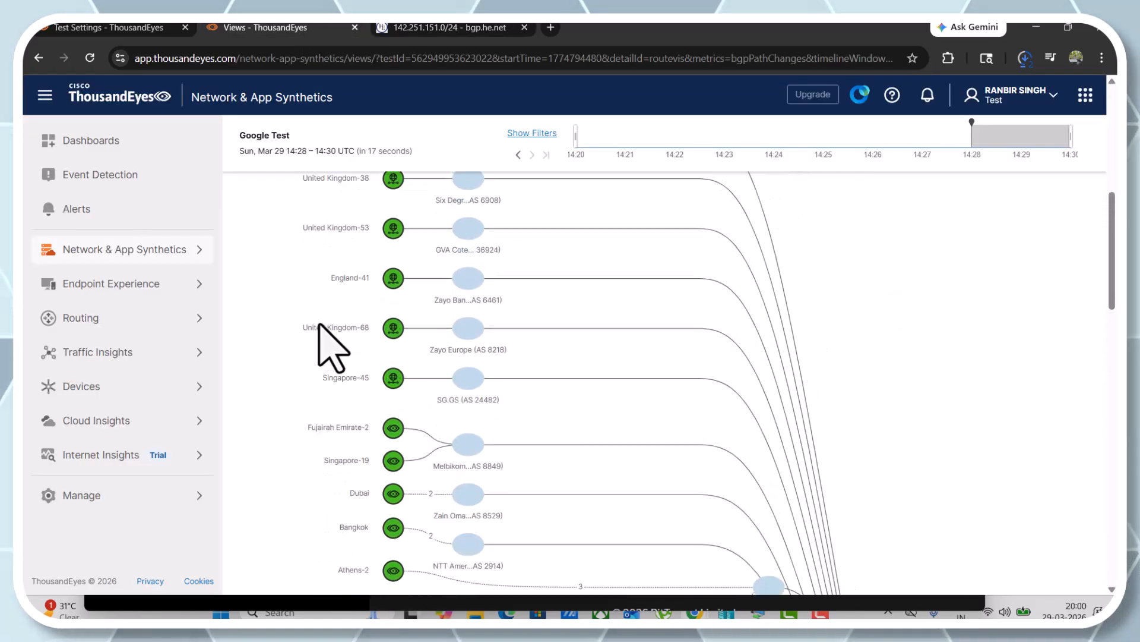
scroll(321, 330, up, 4)
scroll(317, 338, down, 2)
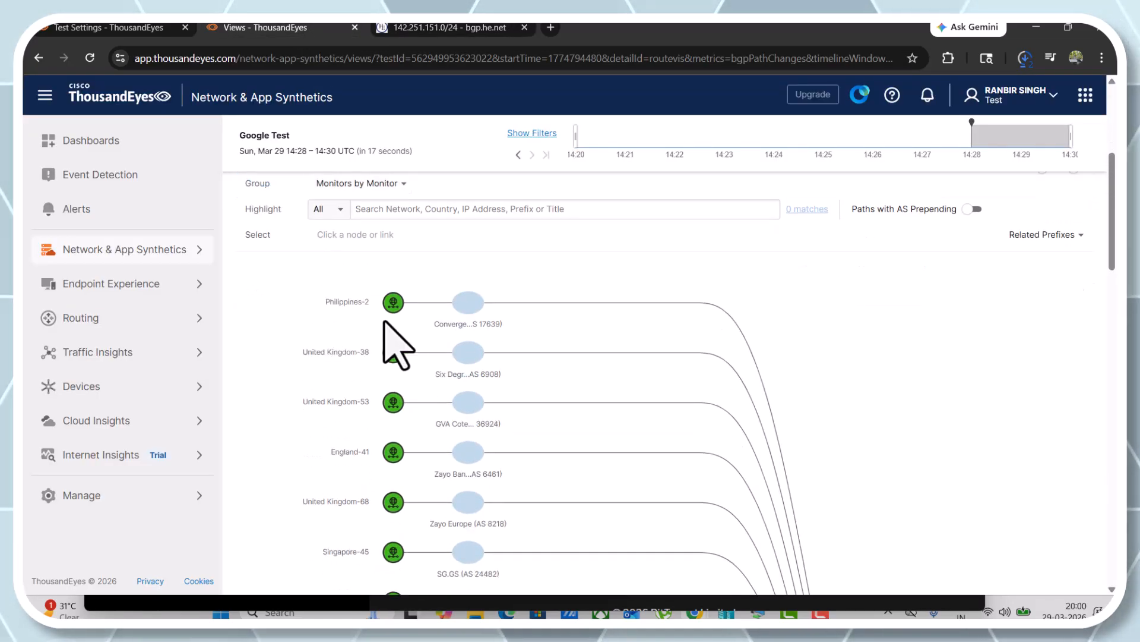
scroll(306, 475, down, 3)
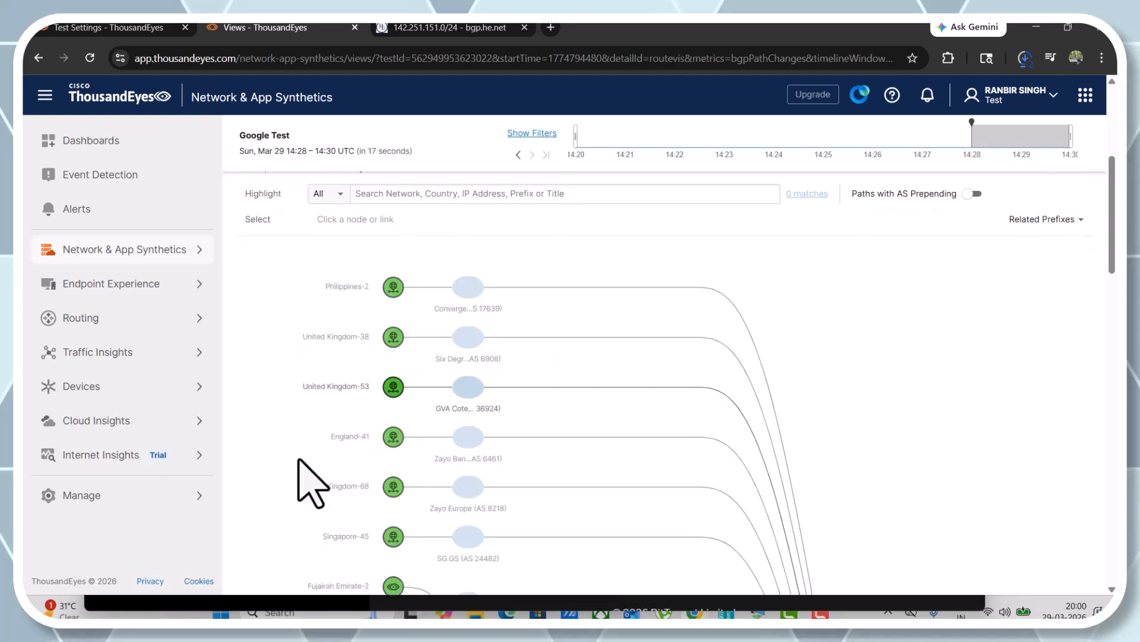
scroll(298, 461, down, 7)
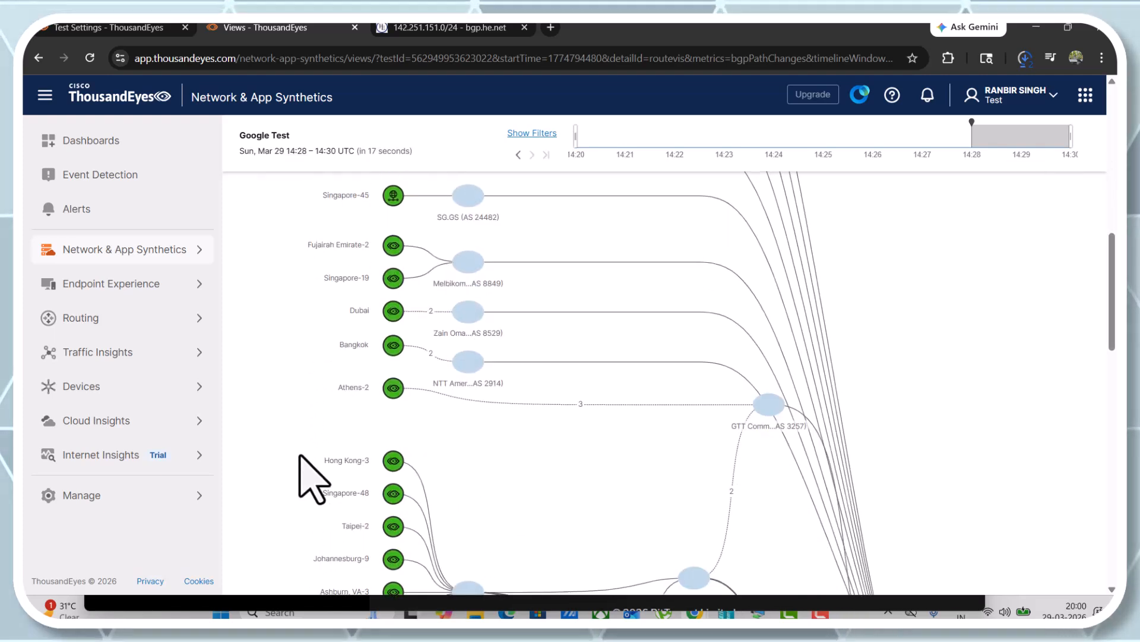
scroll(300, 458, down, 3)
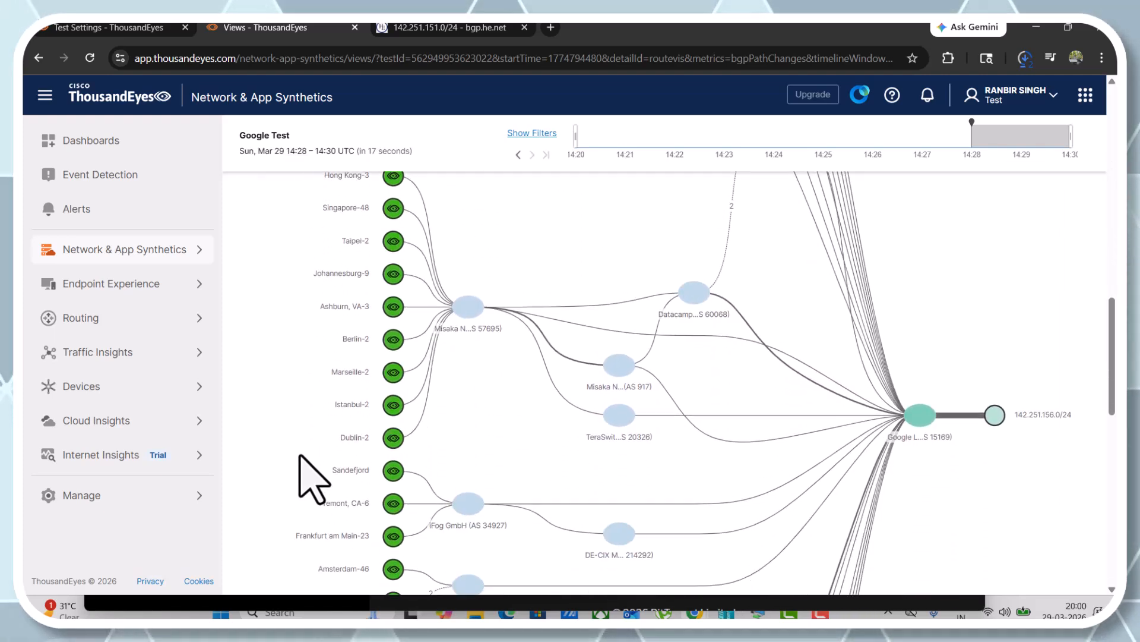
scroll(306, 469, down, 6)
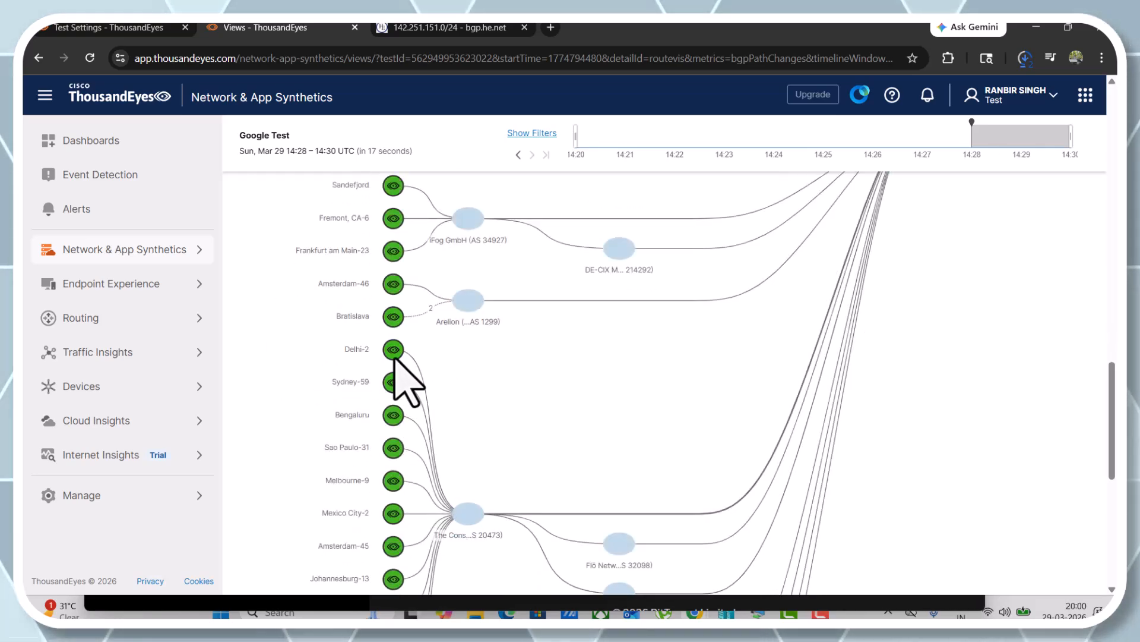
Examine the Delhi-2 monitor and the routes through The Constant Company, Flō Networks and Bharti Airtel nodes to Google in the BGP route visualization
mouse_move(395, 354)
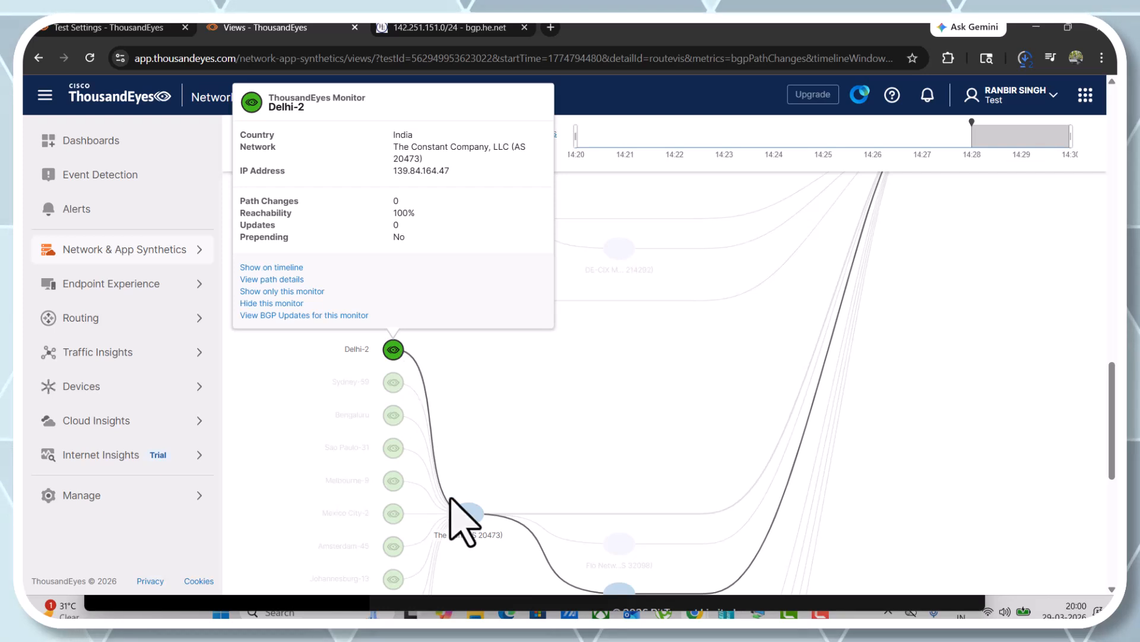
mouse_move(473, 521)
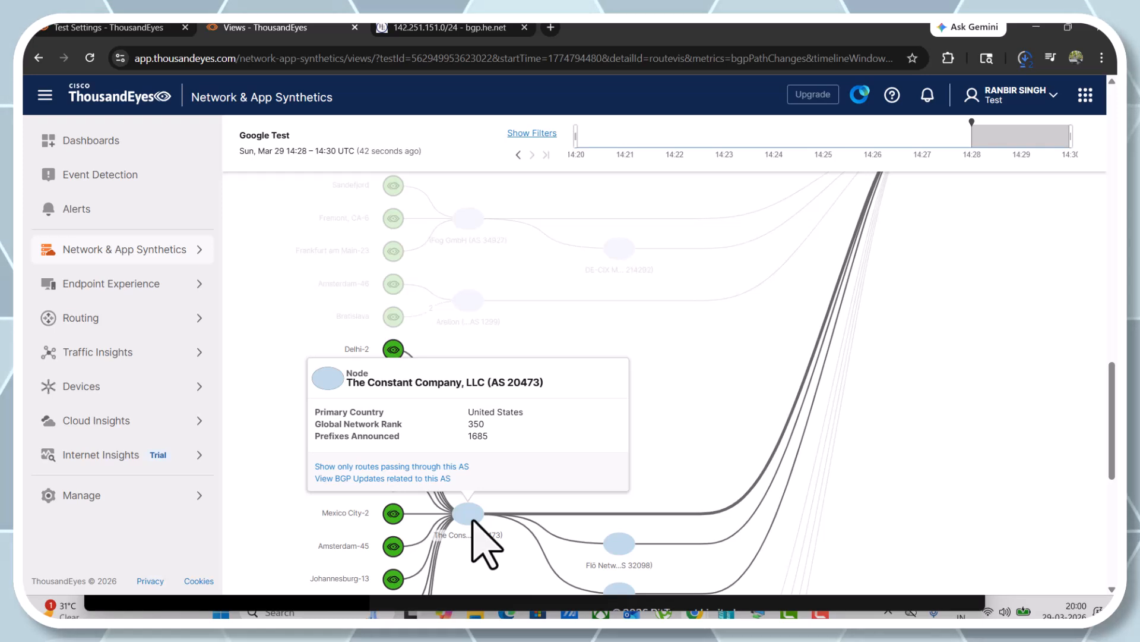
scroll(522, 527, down, 1)
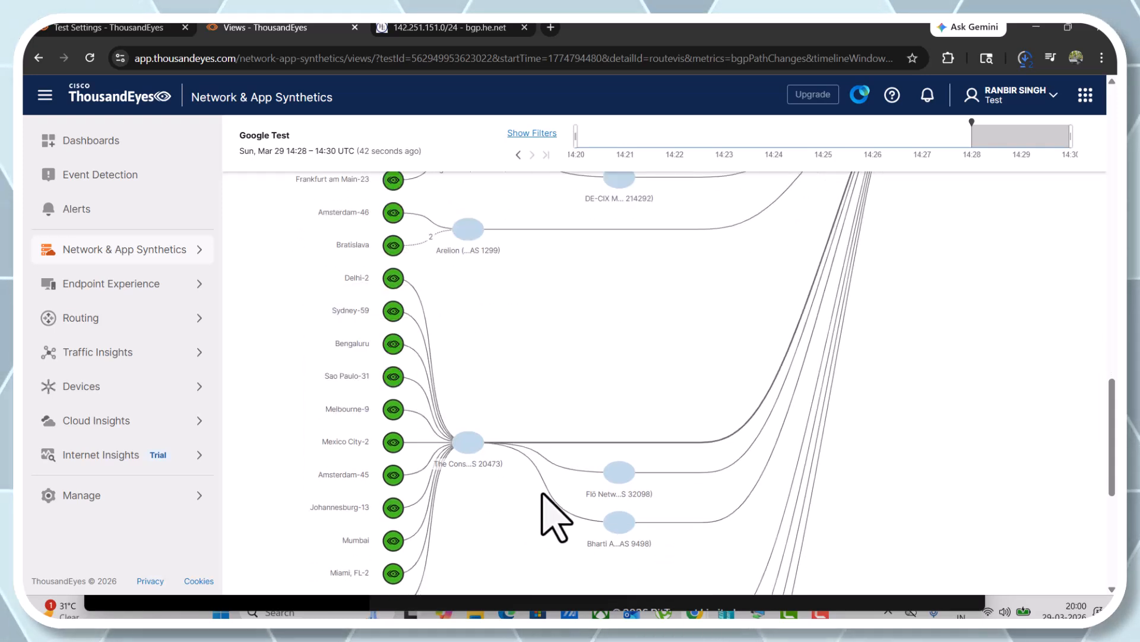
mouse_move(616, 477)
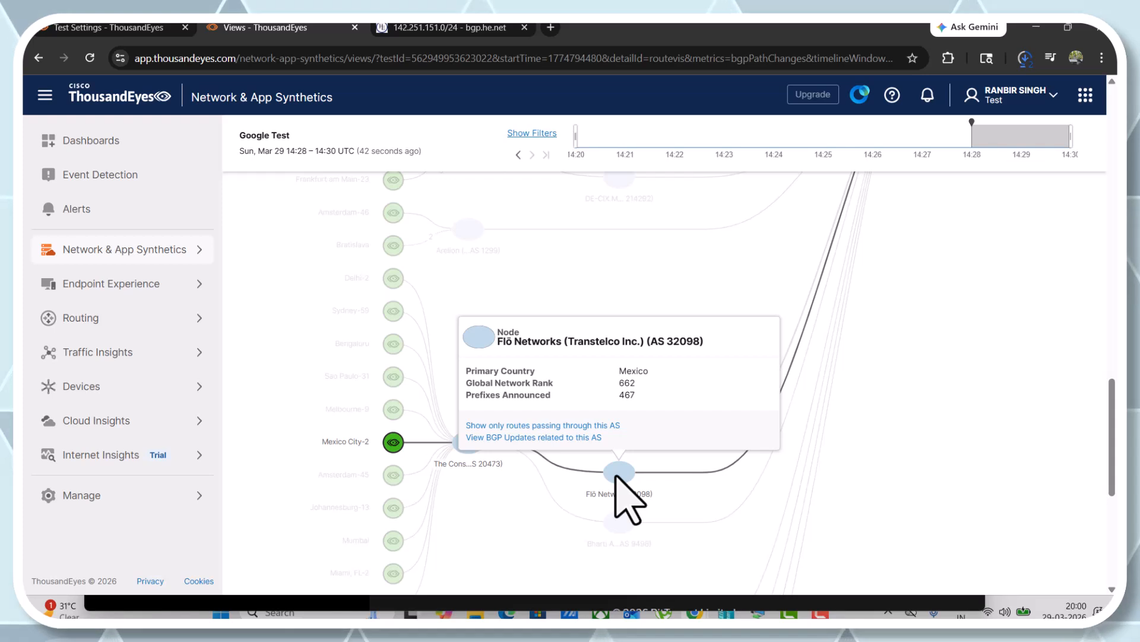
mouse_move(615, 529)
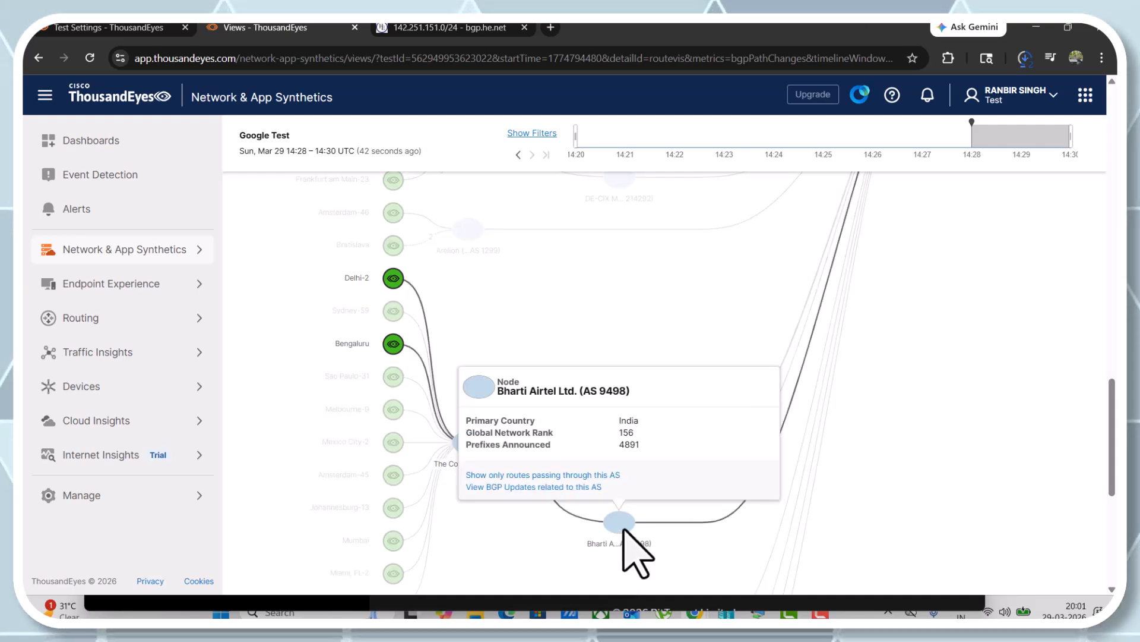
scroll(765, 505, up, 3)
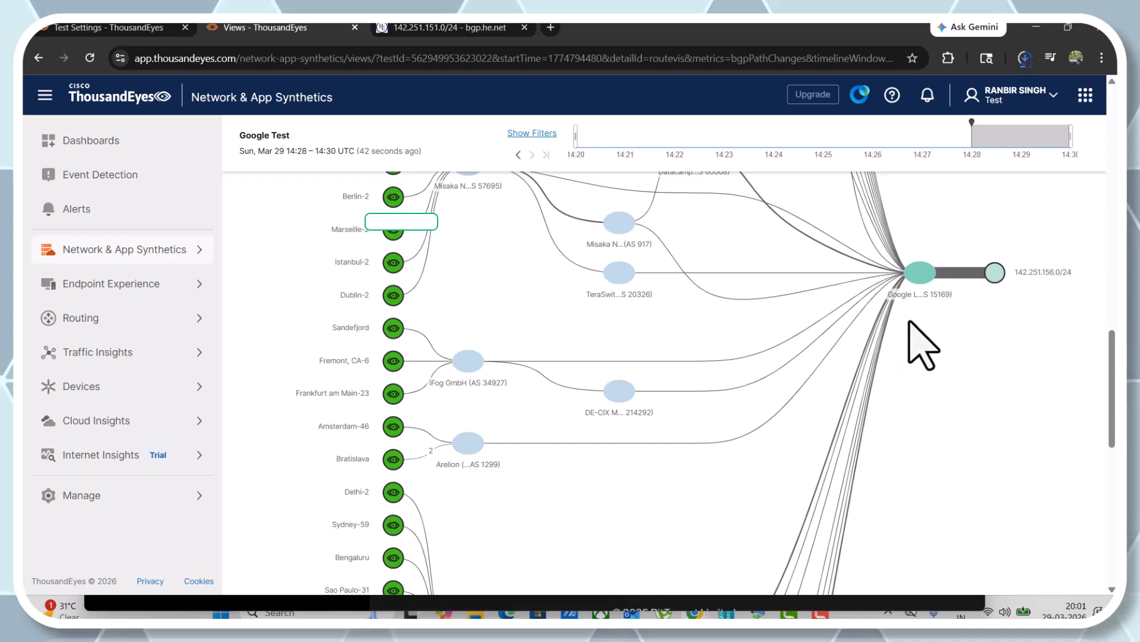
scroll(680, 500, down, 2)
scroll(680, 500, down, 10)
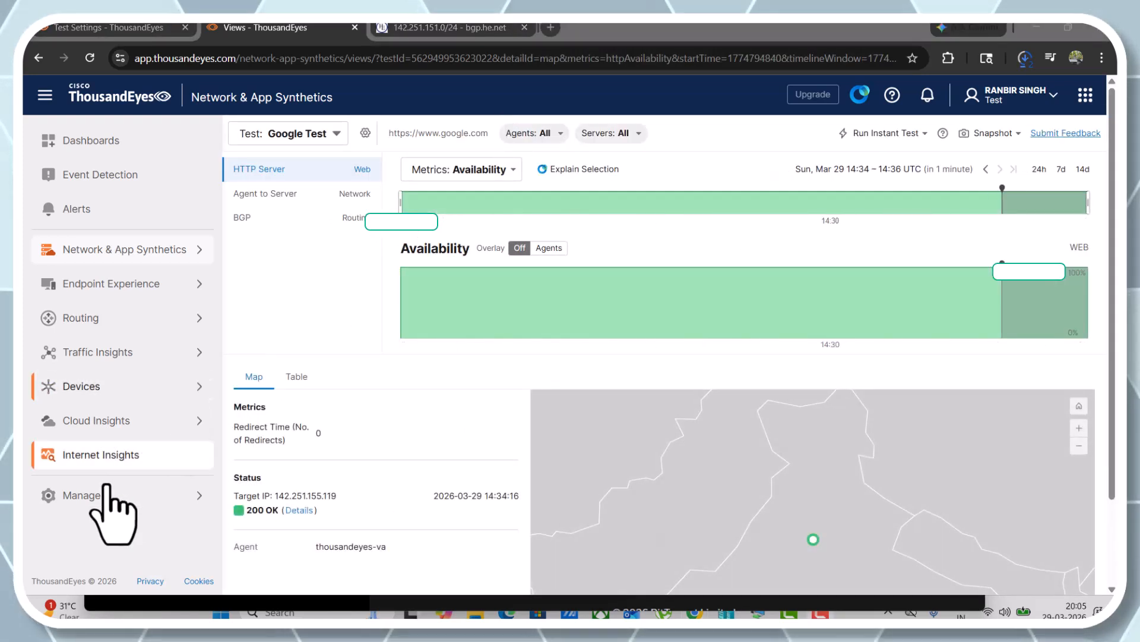
Start a new Network & App Synthetics alert rule for Web HTTP Server tests and name it Google Alert
click(108, 498)
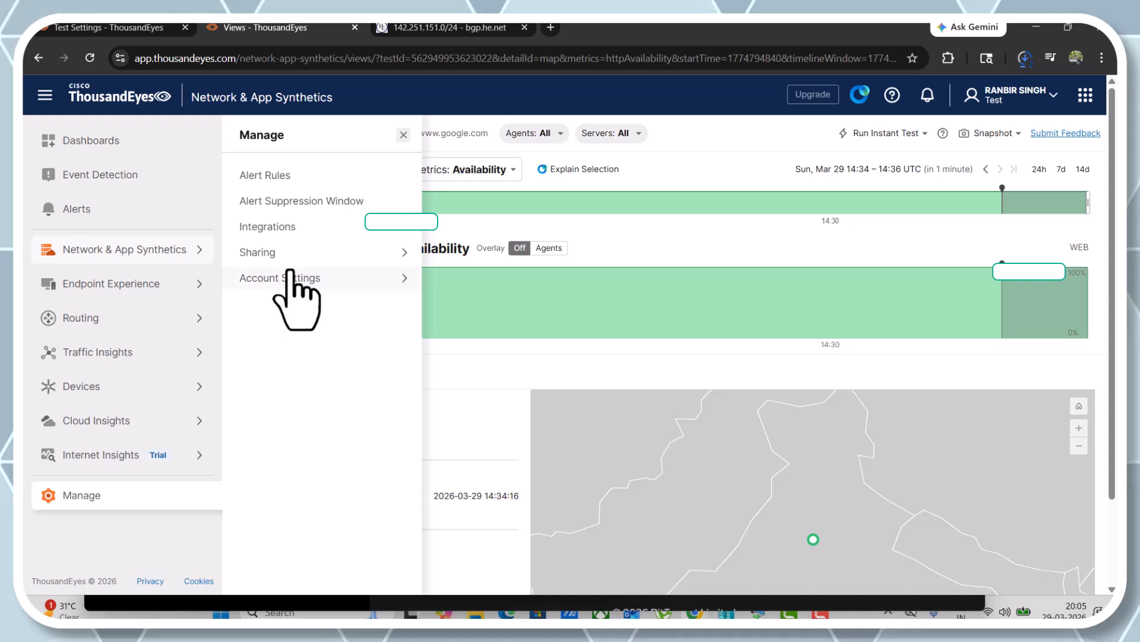
click(284, 189)
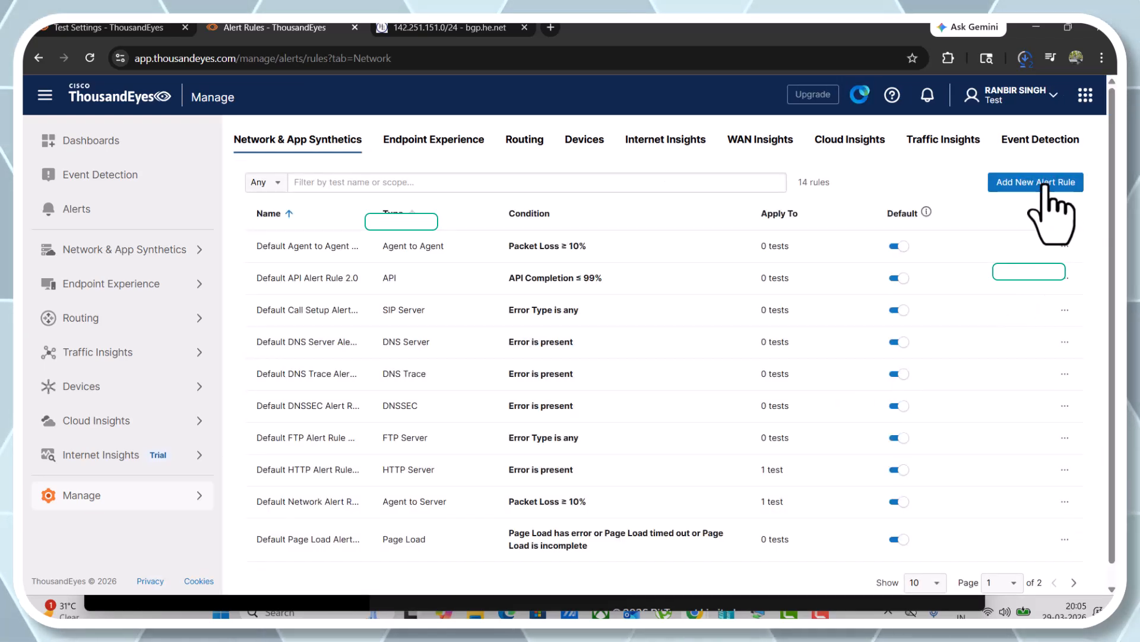
click(1044, 183)
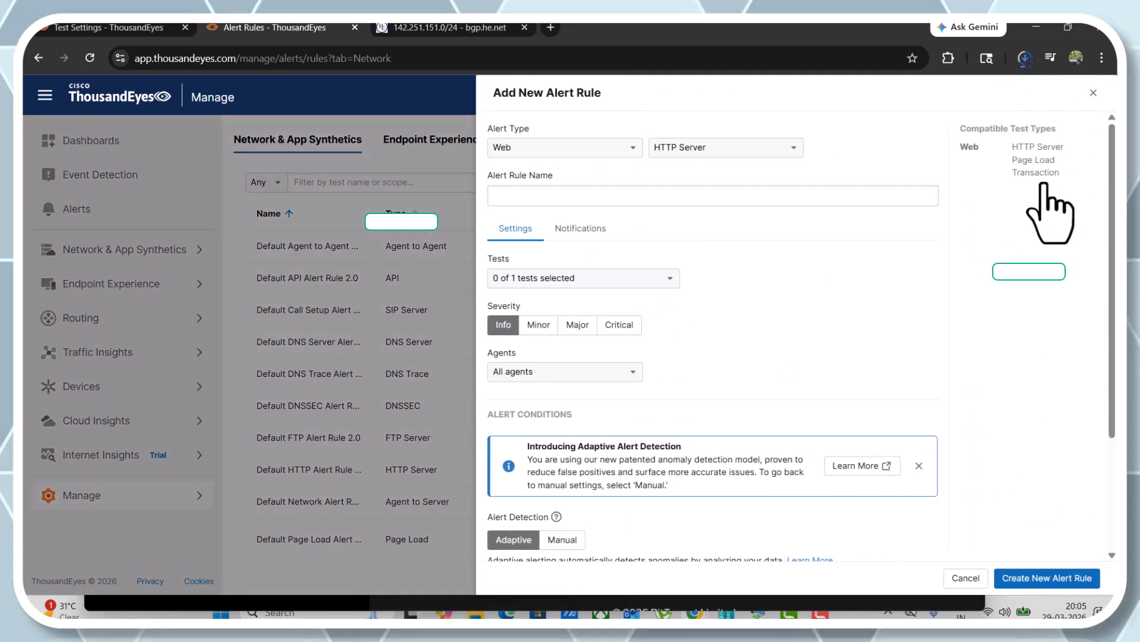
click(631, 199)
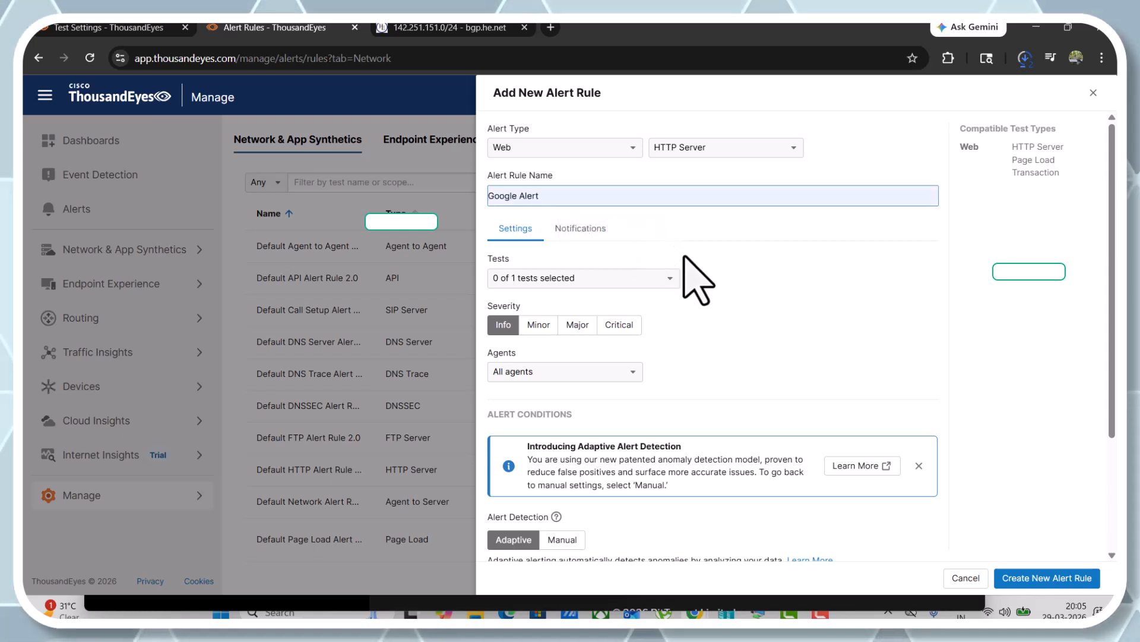
Try Total Time as the alert condition's metric and set it back to Error
scroll(738, 382, down, 1)
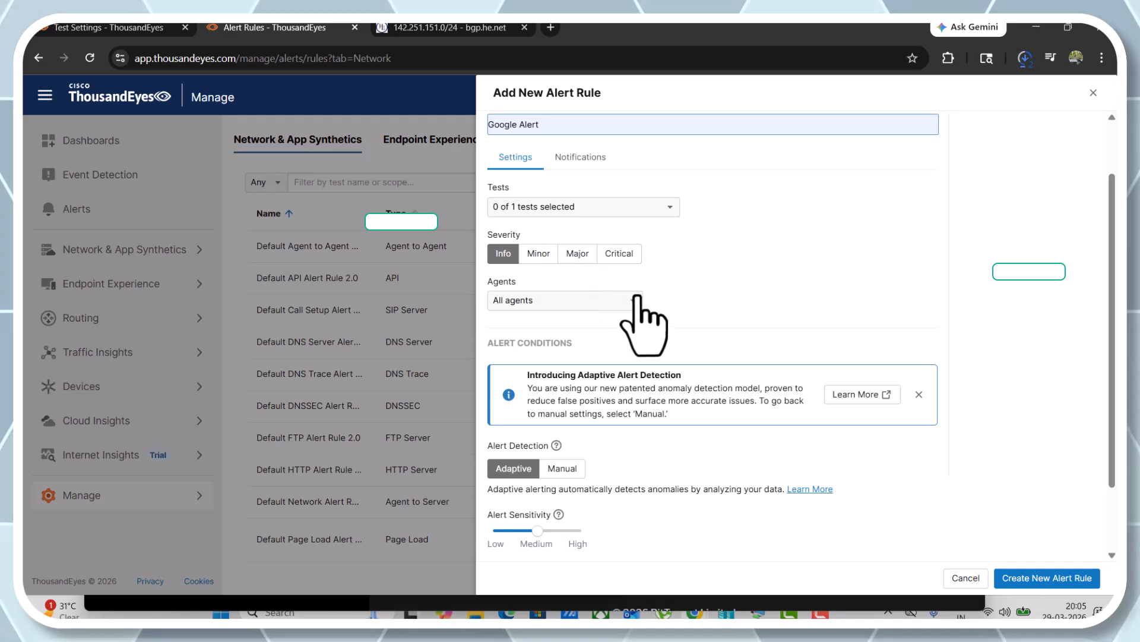
scroll(671, 339, down, 2)
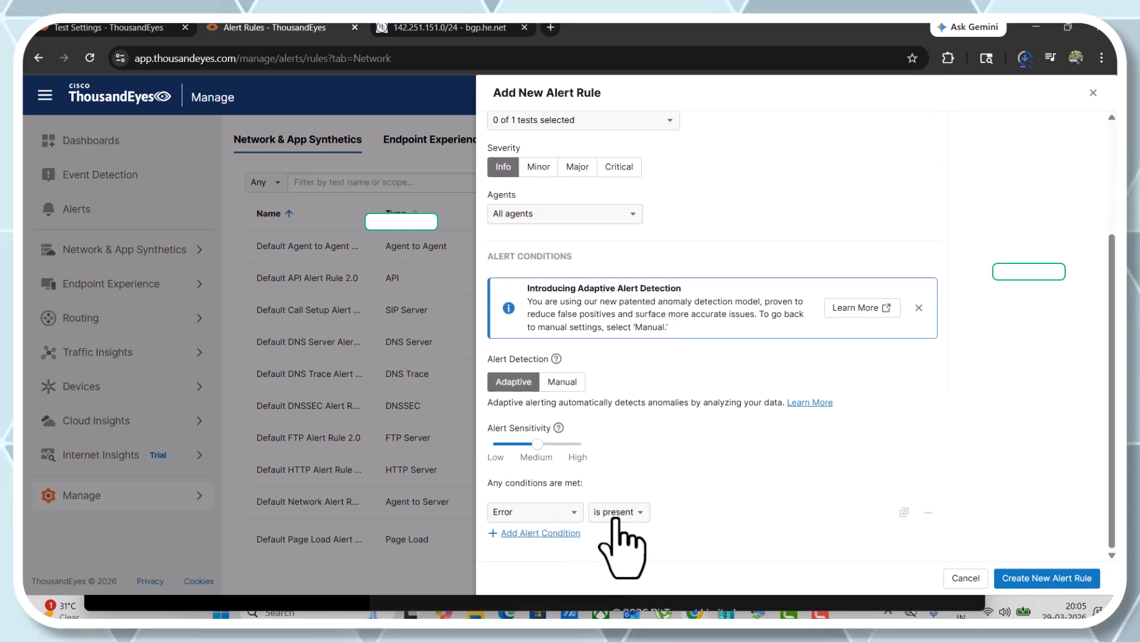
click(563, 511)
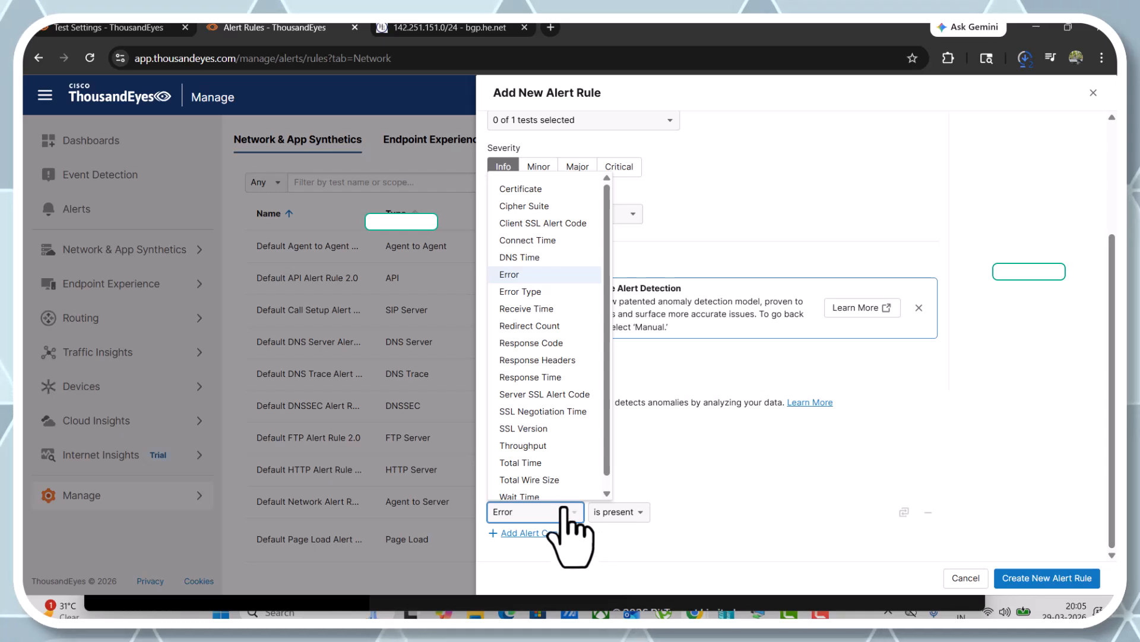
click(532, 462)
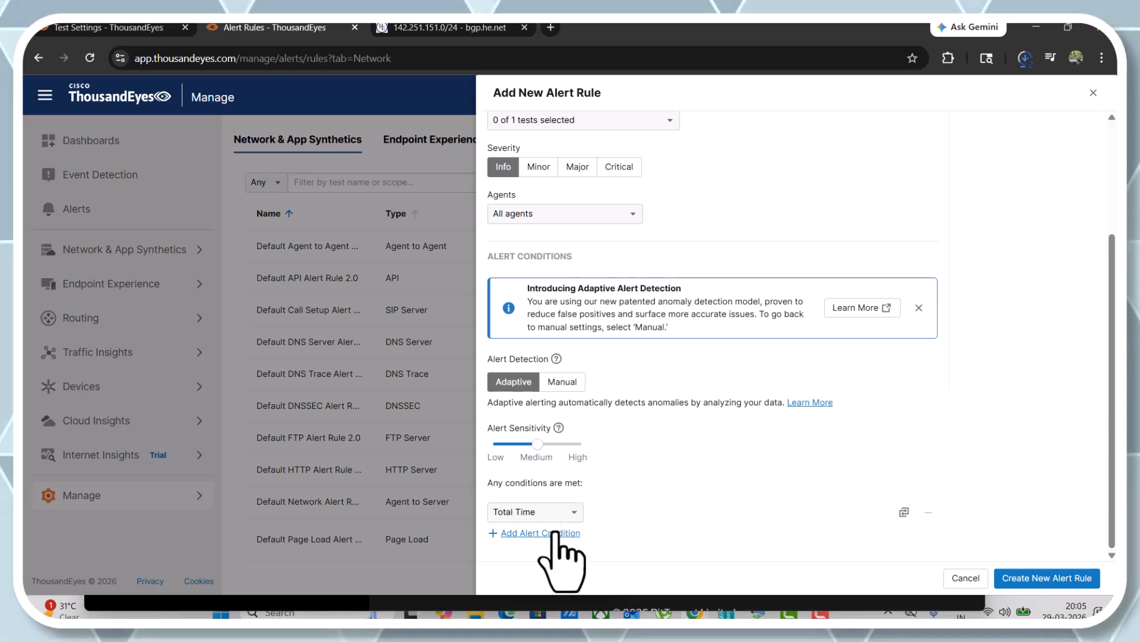
click(551, 518)
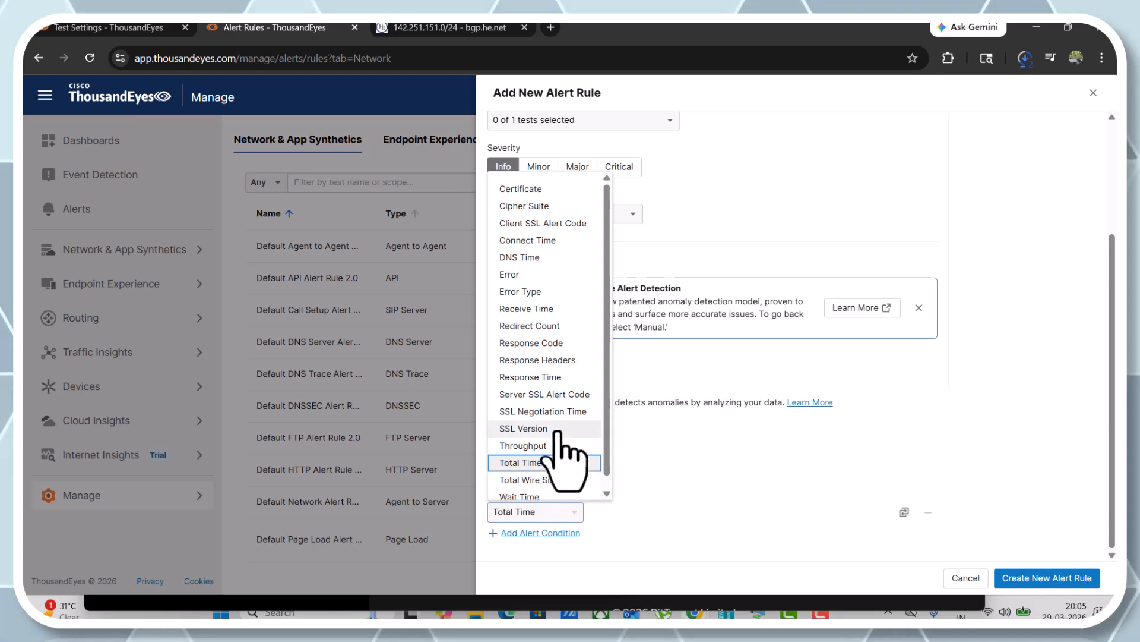
click(523, 275)
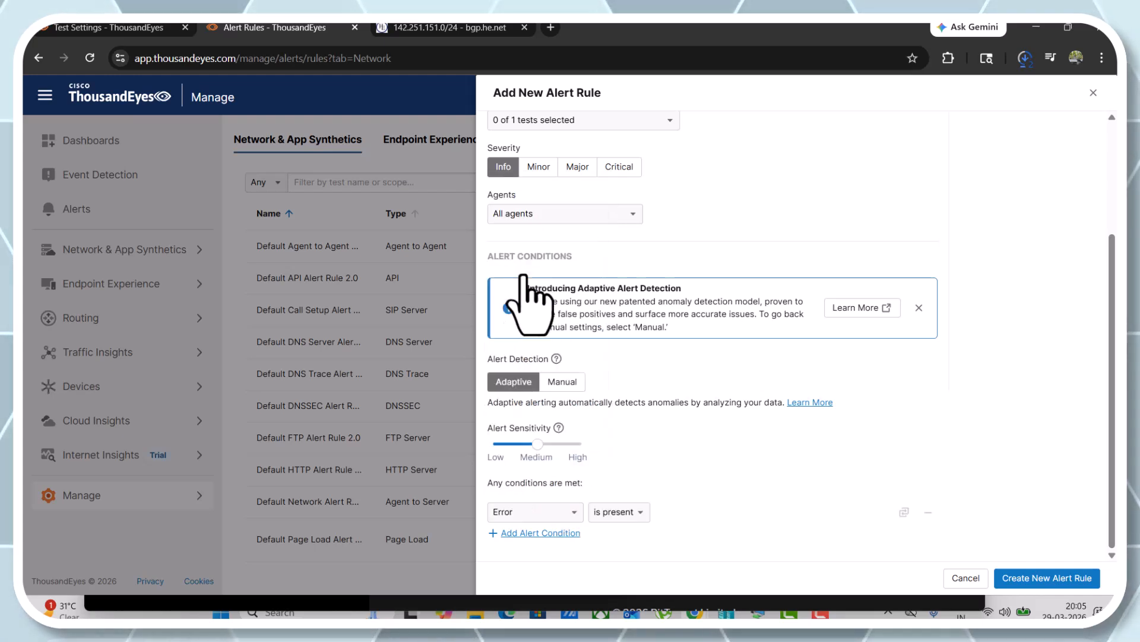
Review the comparison options and metrics available for the Error alert condition
click(621, 514)
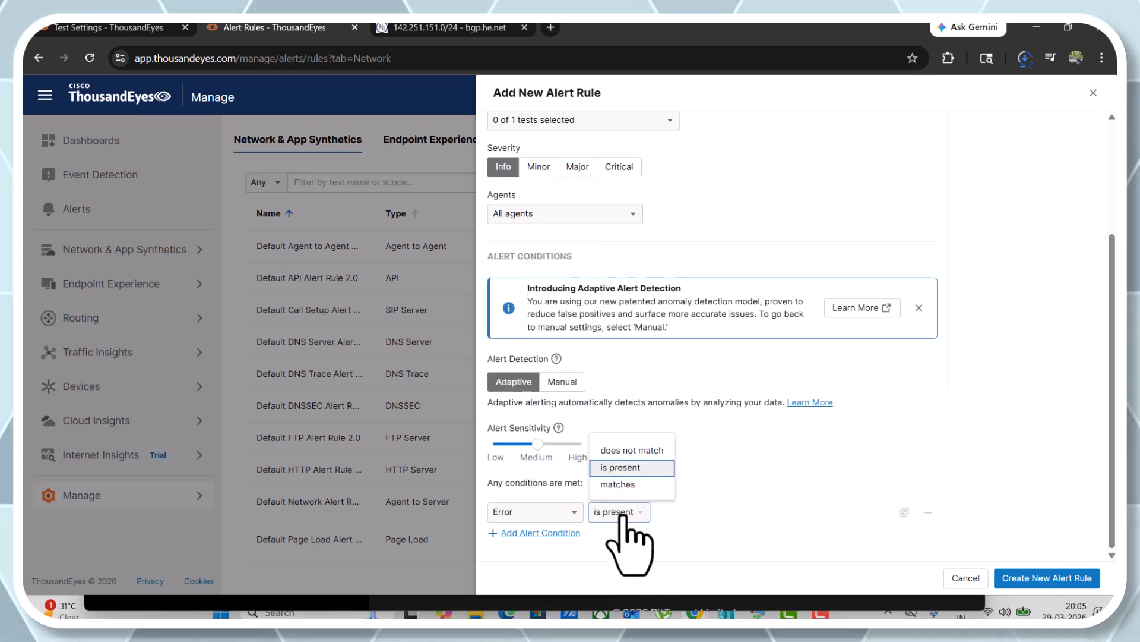
click(560, 512)
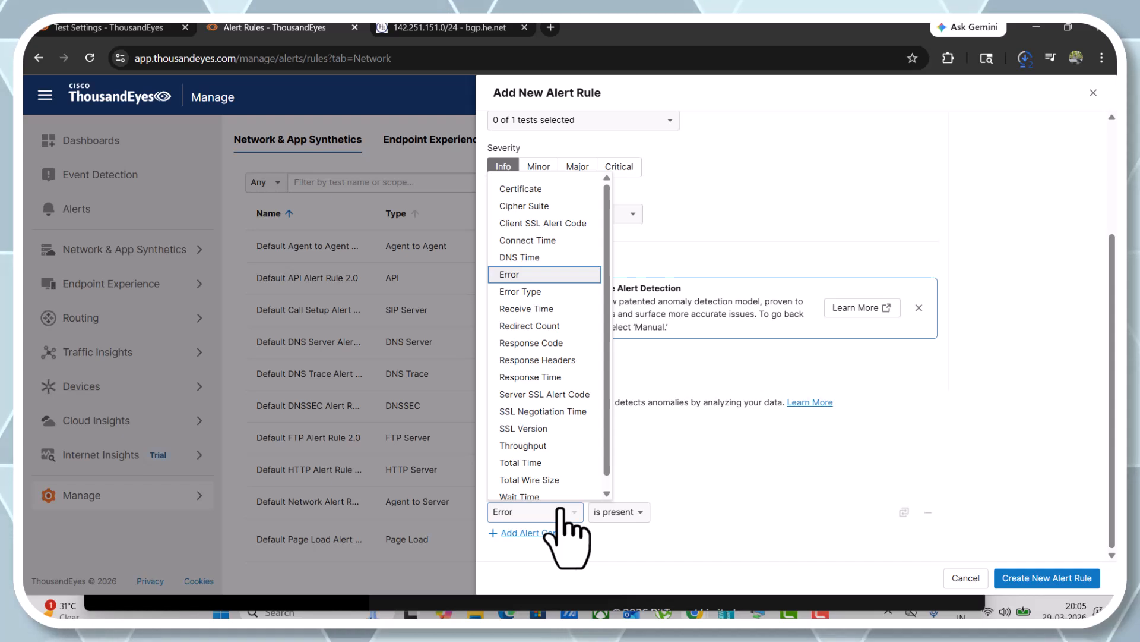
click(699, 470)
Review the alert rule's notification integrations and bring up the services offered for a new integration in integration management
scroll(701, 475, up, 3)
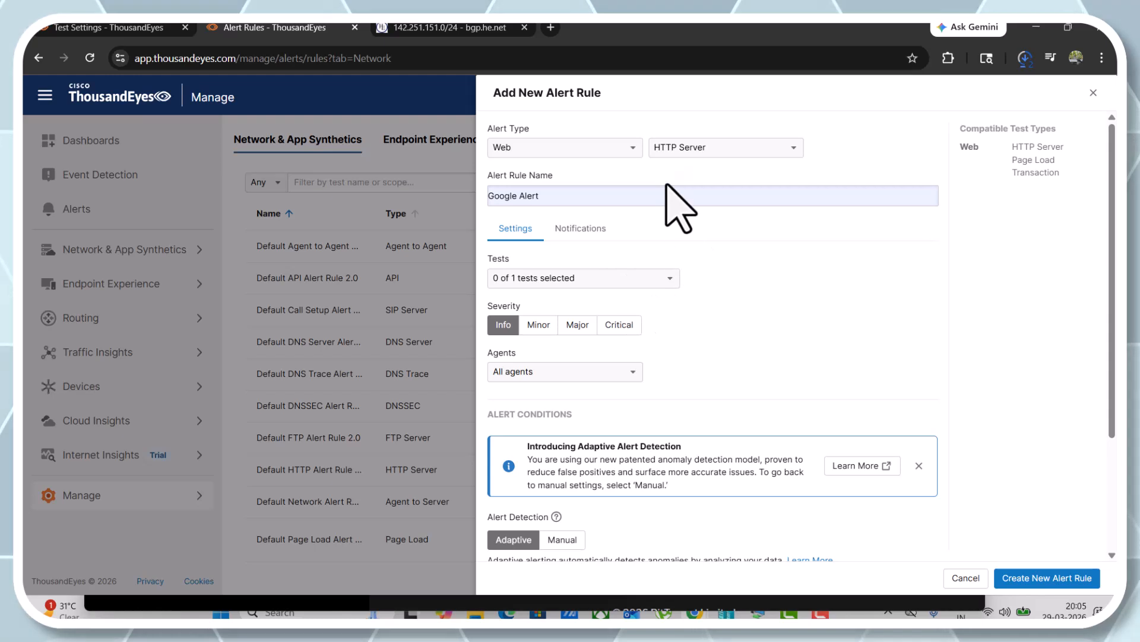
click(579, 229)
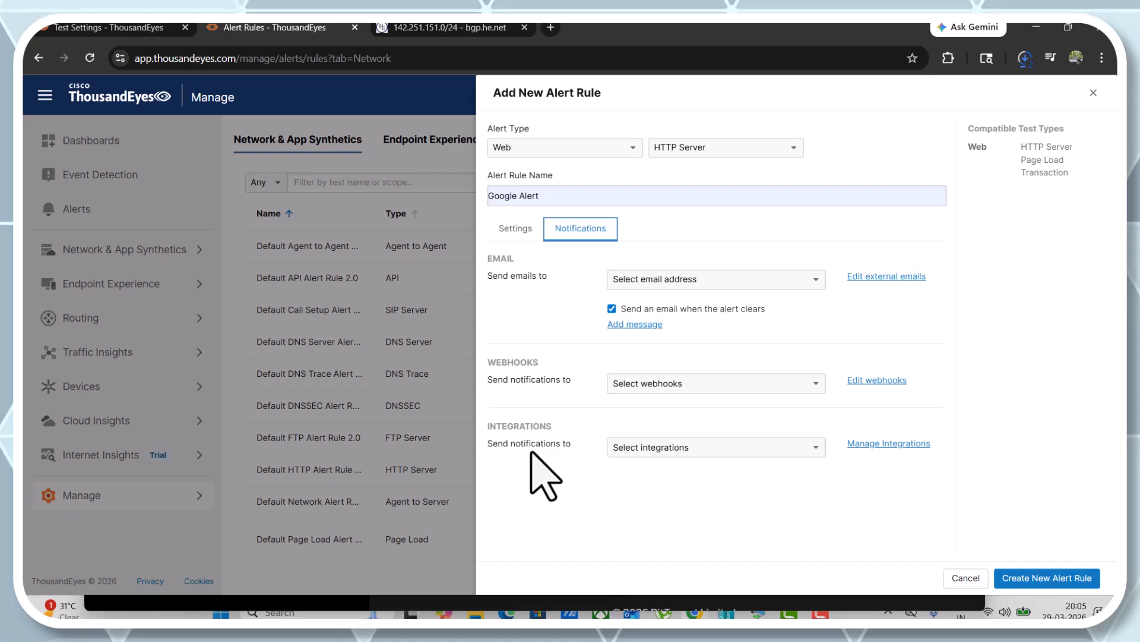
click(818, 449)
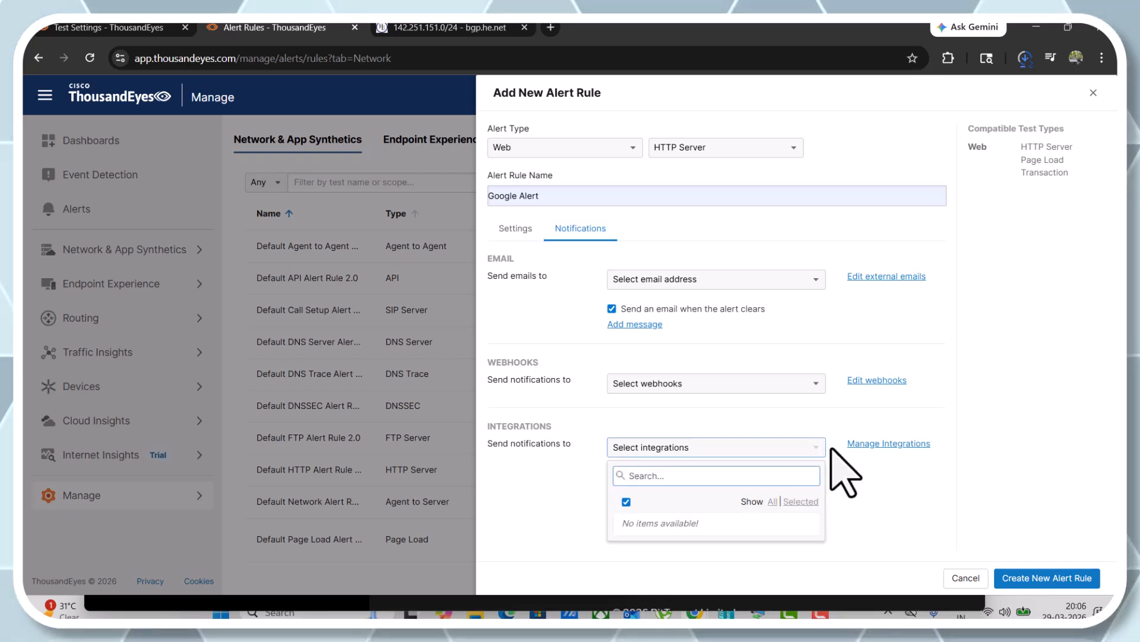
click(861, 444)
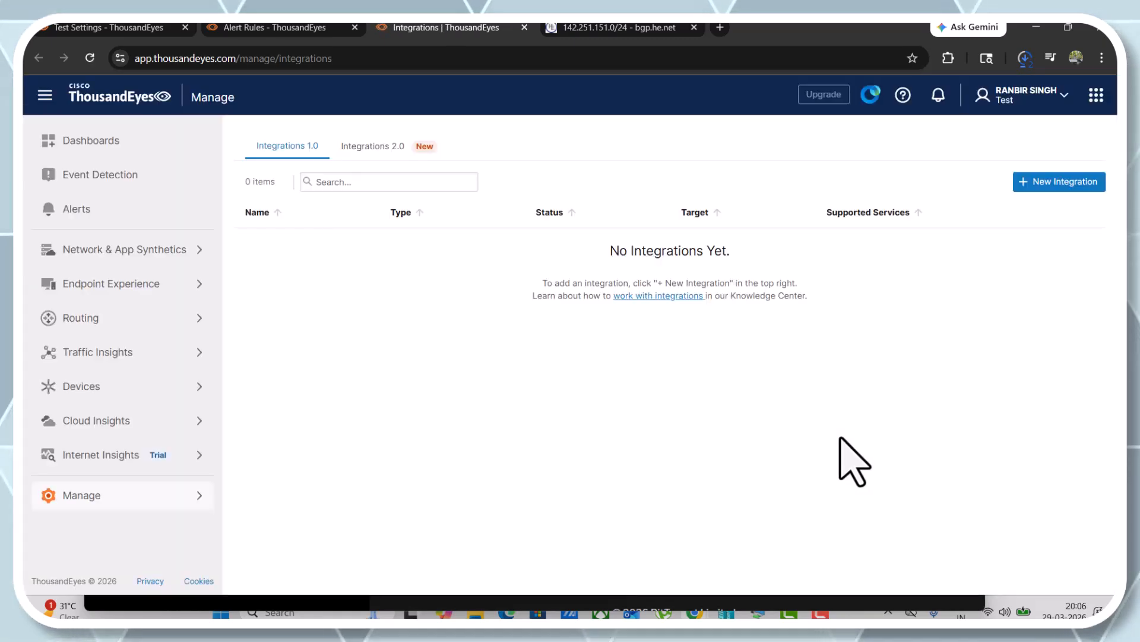
click(1047, 184)
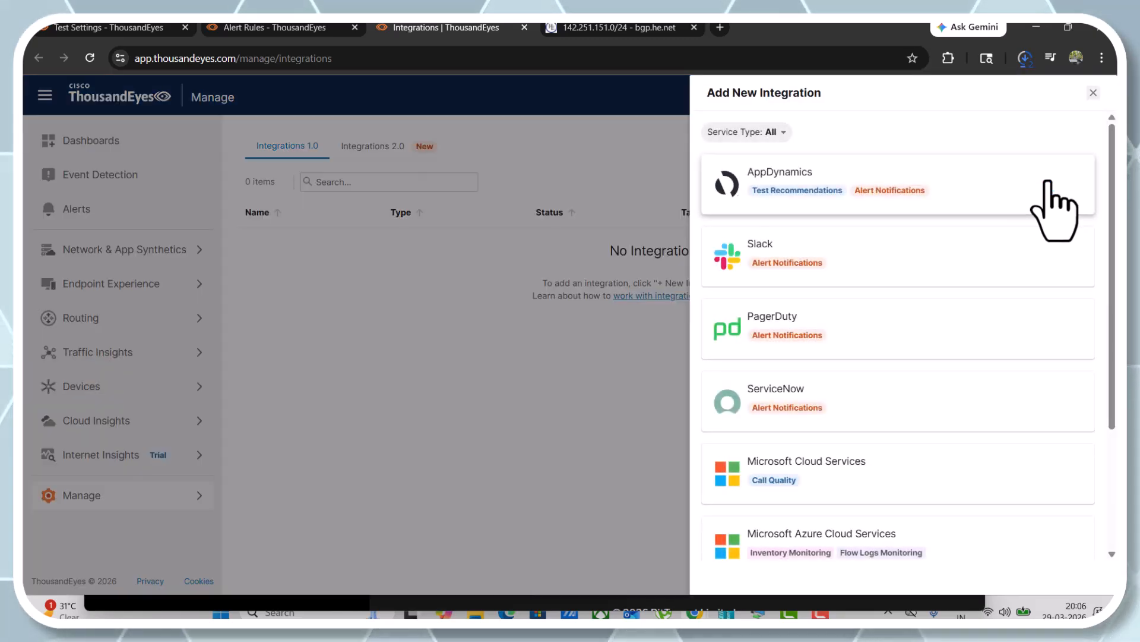